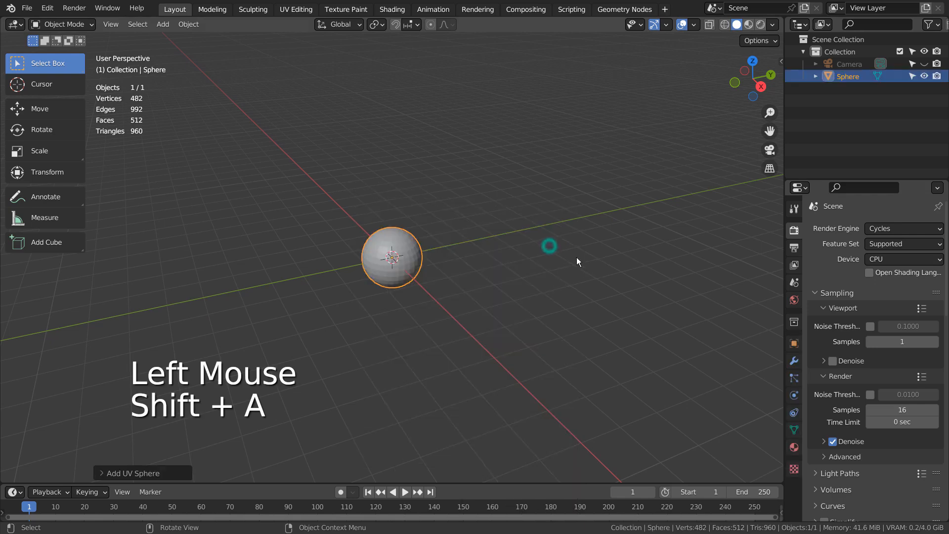
Step: Add a Spheric curve spiral around the sphere
scroll(476, 277, up, 5)
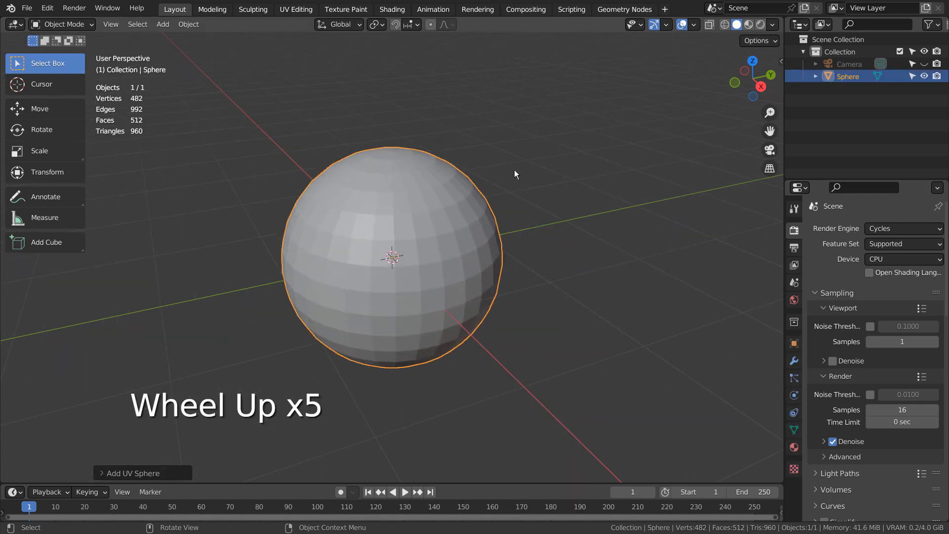
key(shift+a)
mouse_move(497, 75)
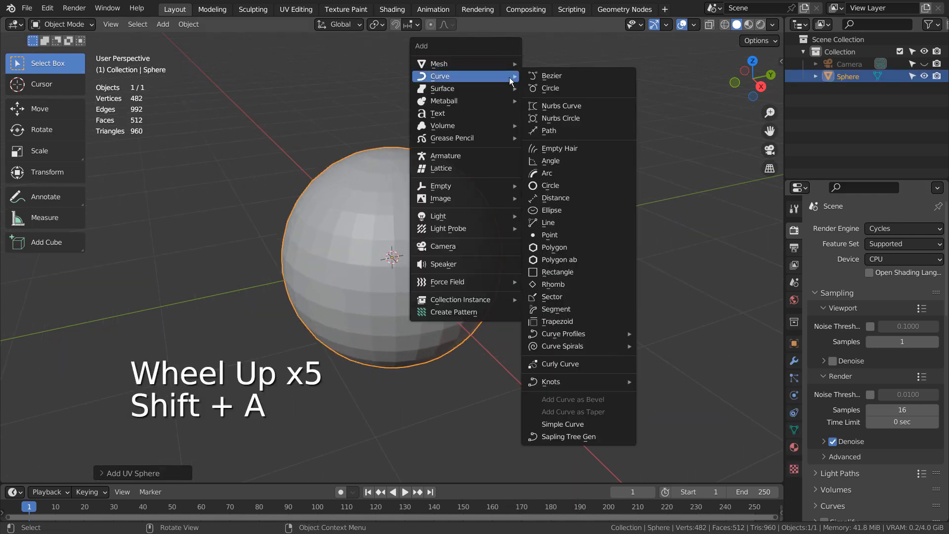
mouse_move(596, 347)
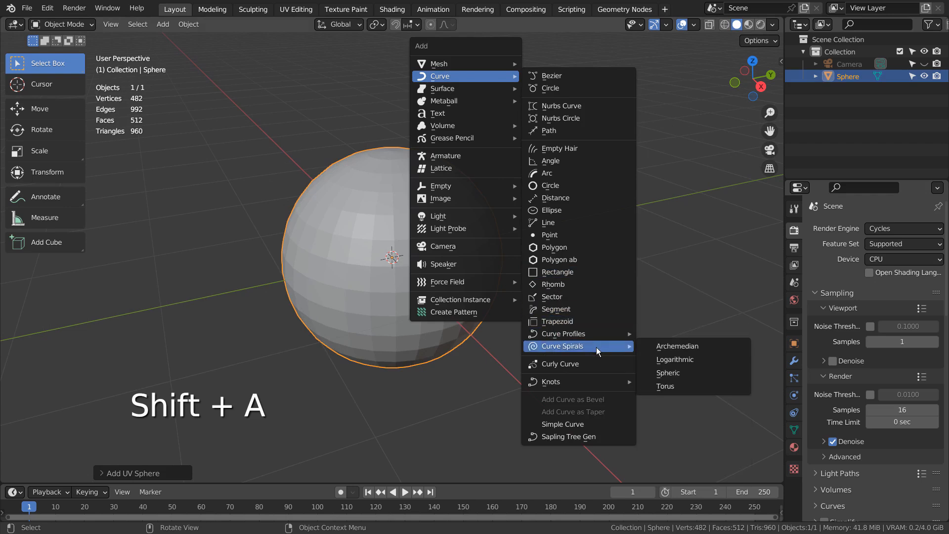
click(693, 373)
Step: Set the spiral's turns to 7 and return to Object Mode
middle_drag(370, 270, 267, 429)
click(156, 474)
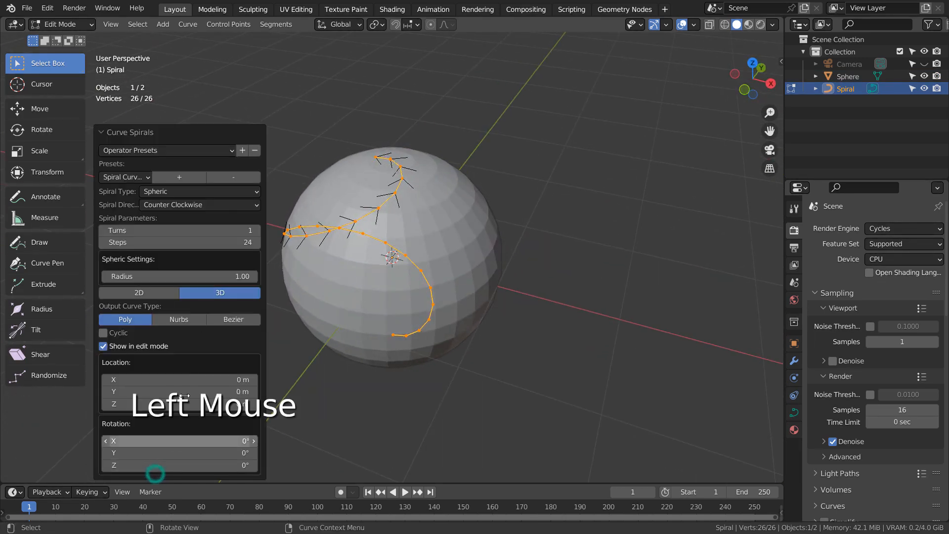
click(254, 231)
click(254, 230)
click(254, 231)
click(254, 231)
click(255, 231)
click(254, 231)
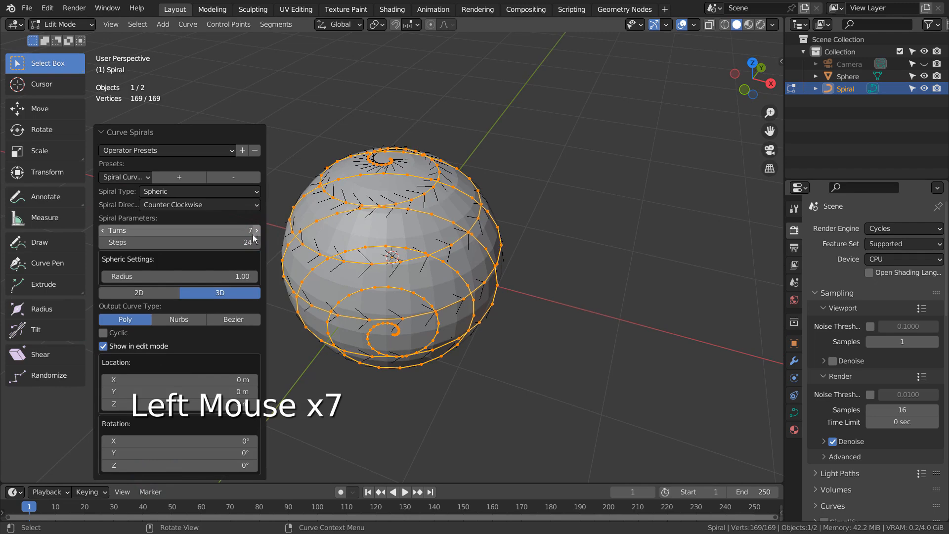
middle_drag(467, 289, 619, 272)
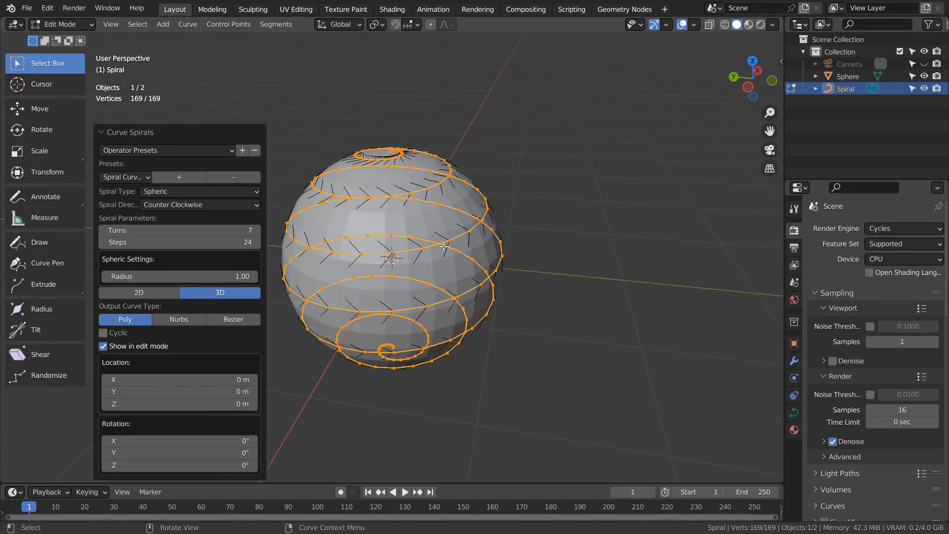
key(Tab)
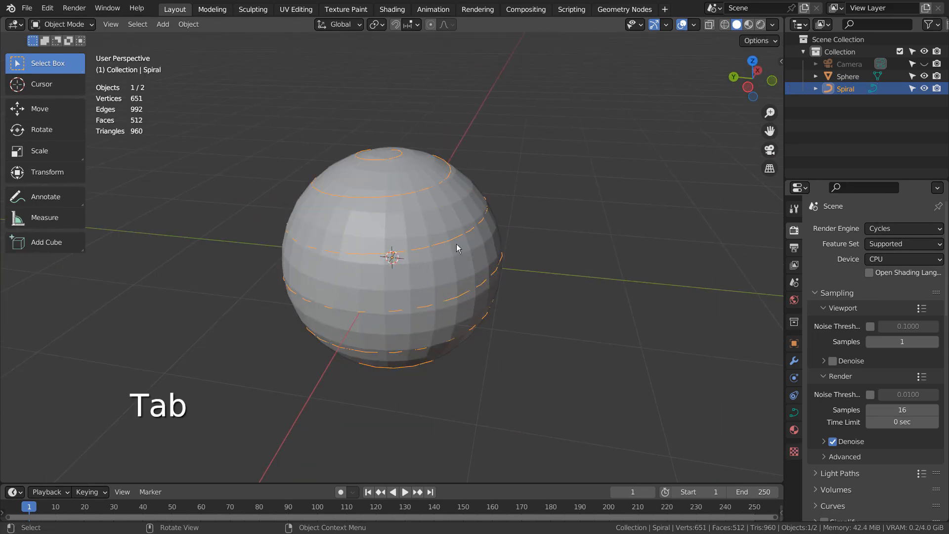
Step: Parent the spiral to the sphere with the Object option, and select only the sphere
shift+click(448, 219)
key(ctrl+p)
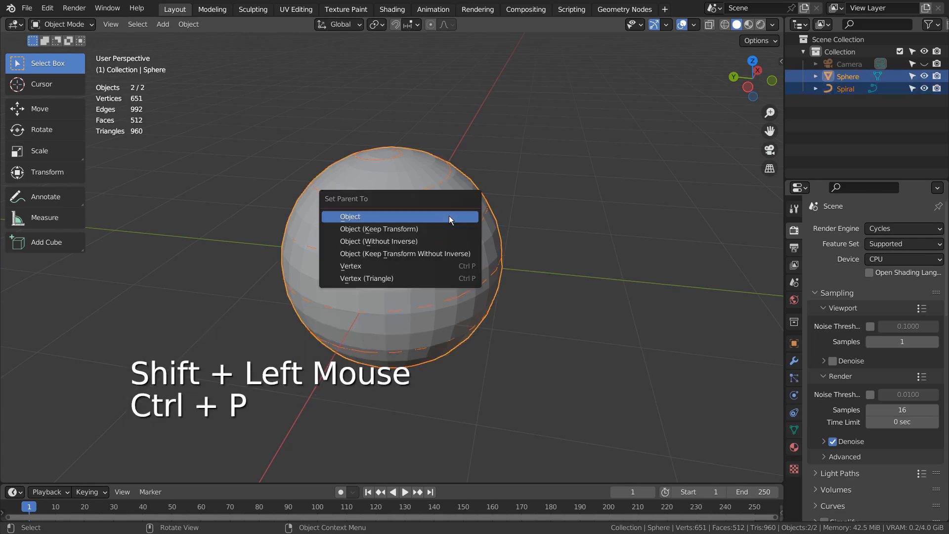
click(449, 217)
click(420, 205)
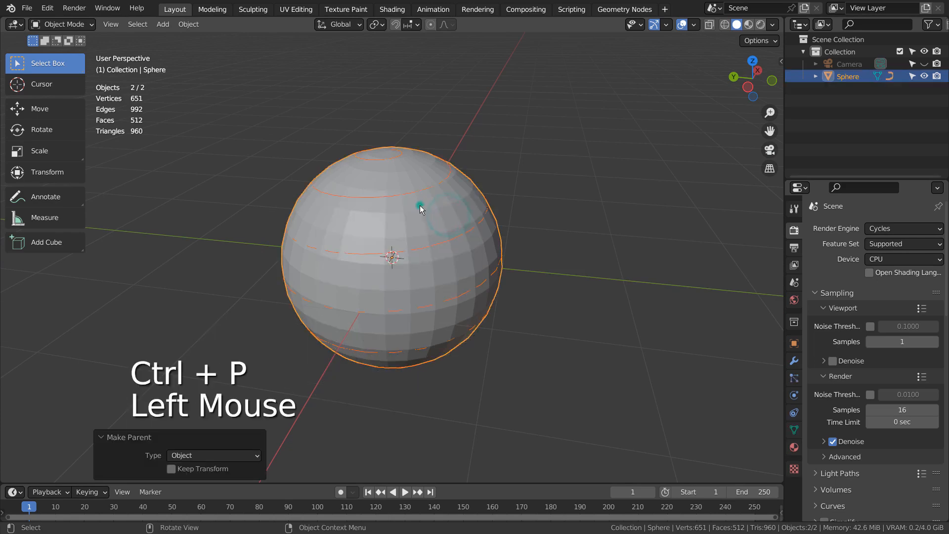
Step: Try scaling the sphere uniformly together with its parented spiral, and undo the scaling
key(s)
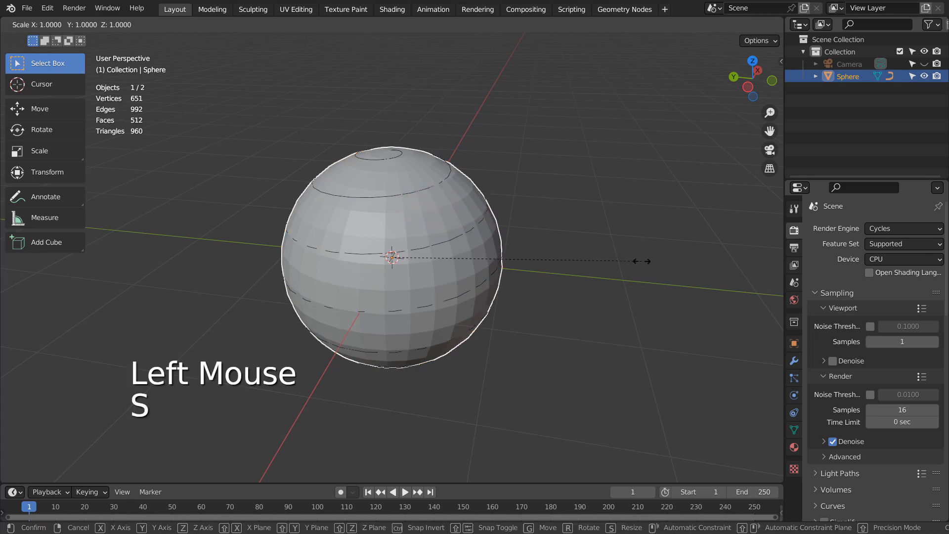
click(668, 249)
key(ctrl+z)
Step: Flatten the sphere along the Z axis to a scale of about 0.182, and select its child spiral
key(s)
key(z)
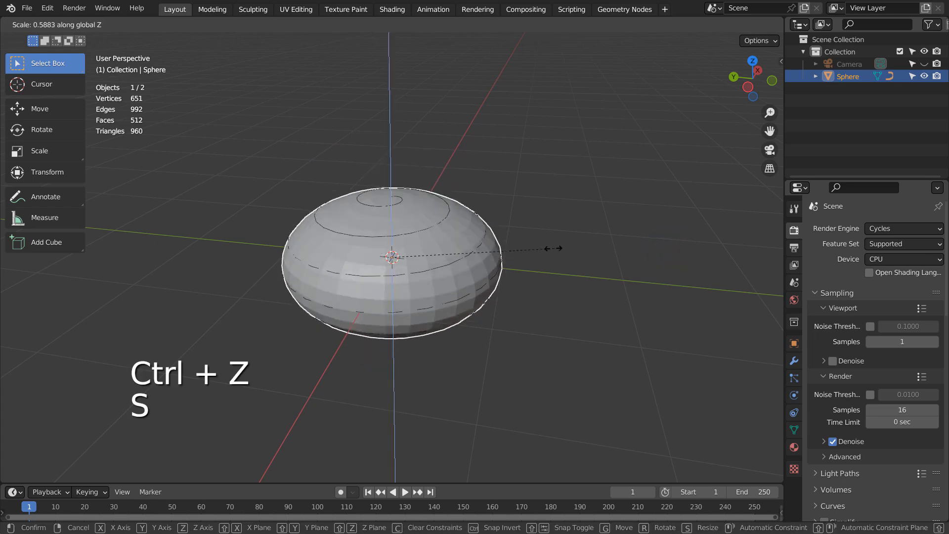
click(442, 253)
middle_drag(443, 253, 509, 337)
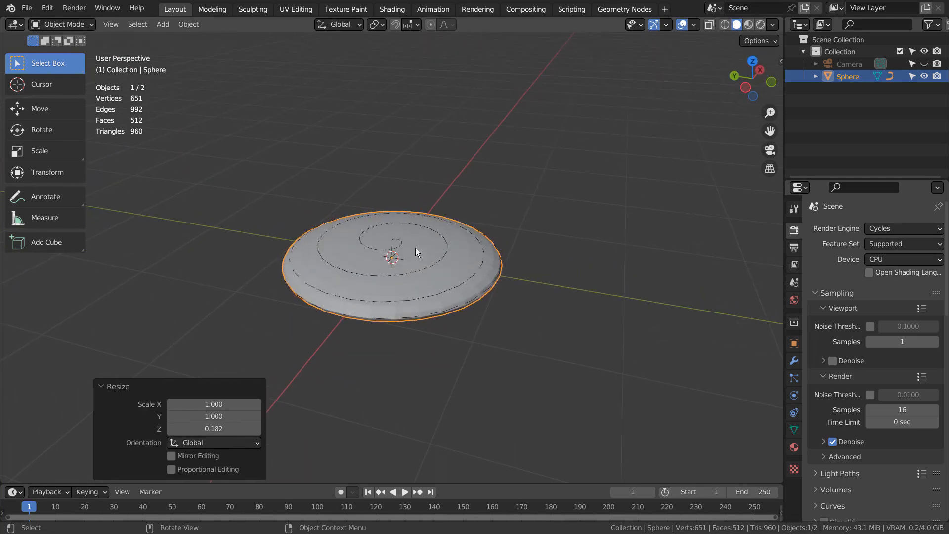
click(816, 77)
click(843, 99)
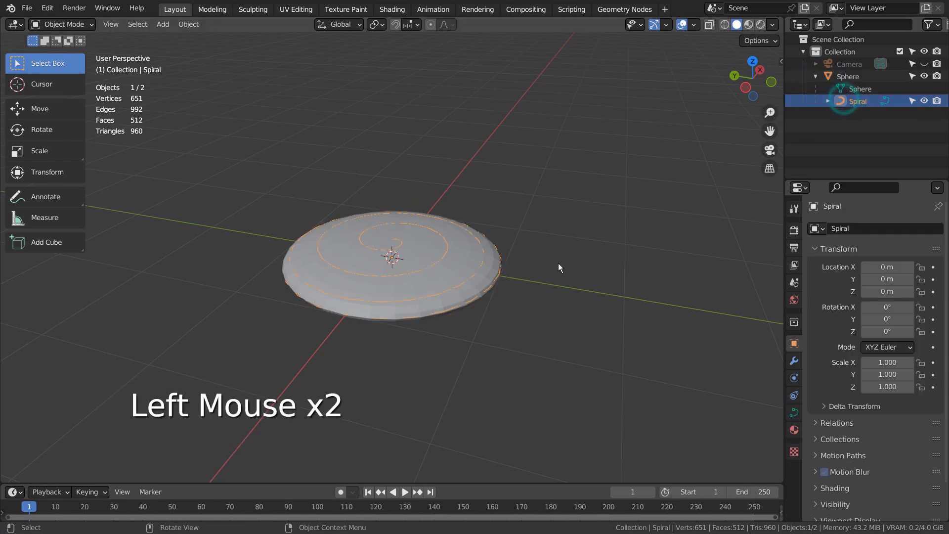
Step: Try the plain Clear Parent option on the spiral, and undo it
right_click(444, 245)
mouse_move(457, 442)
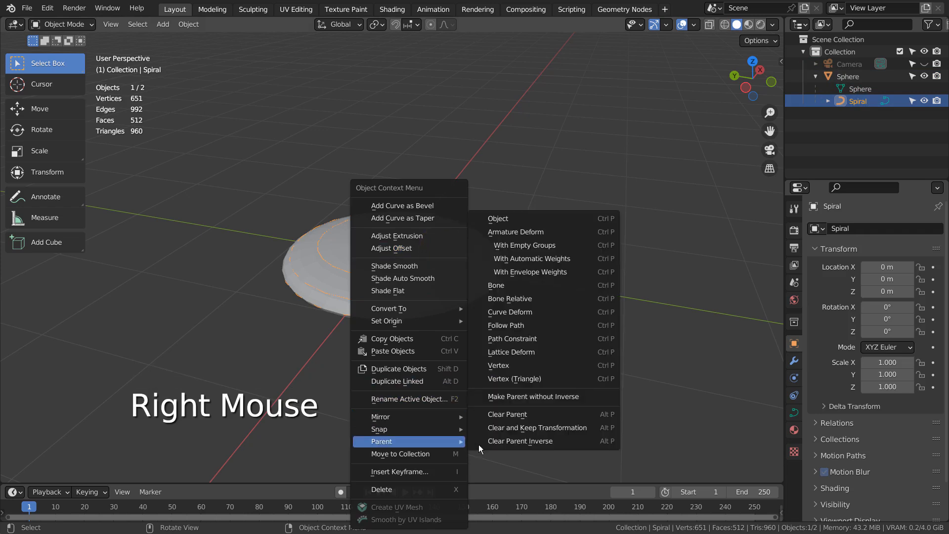
click(527, 416)
mouse_move(541, 418)
middle_down()
mouse_move(613, 343)
mouse_move(539, 405)
middle_up()
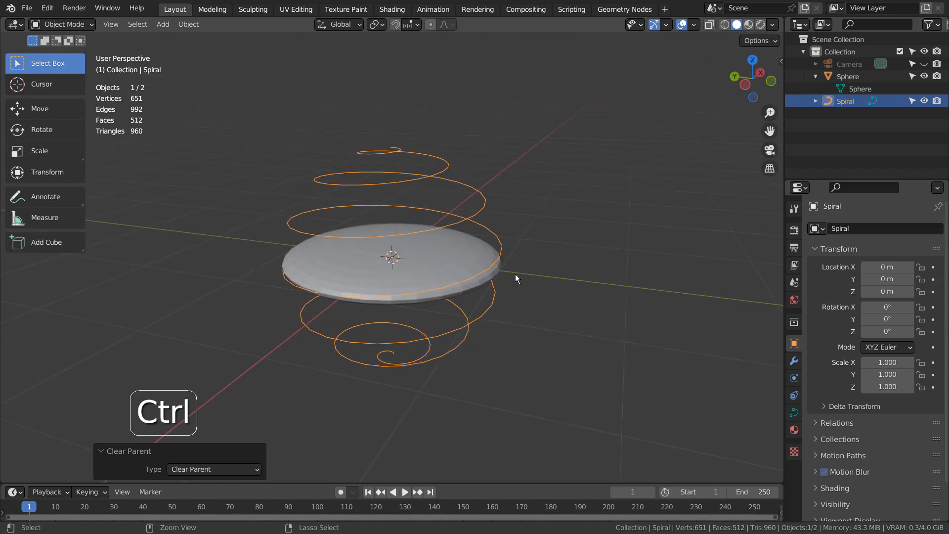
key(ctrl+z)
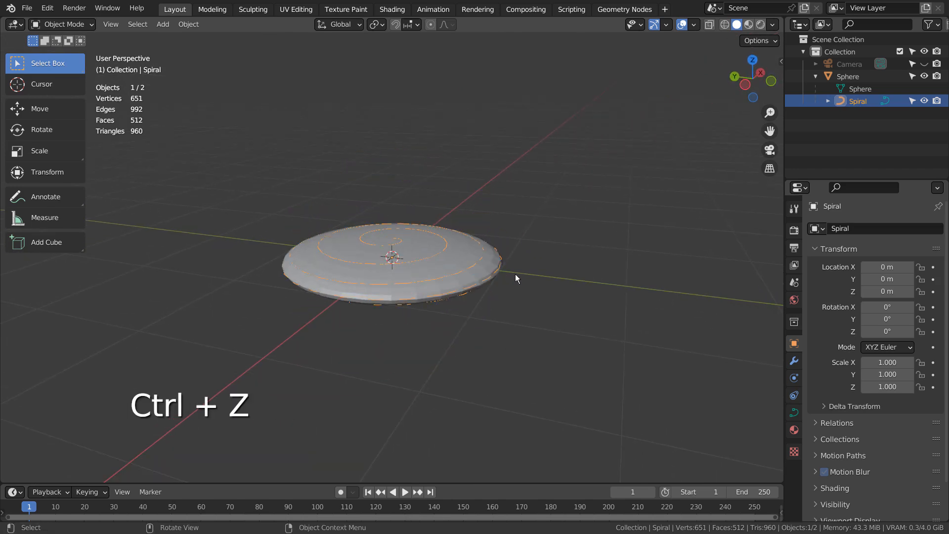
Step: Detach the spiral from the sphere with Clear and Keep Transformation
right_click(441, 253)
mouse_move(441, 254)
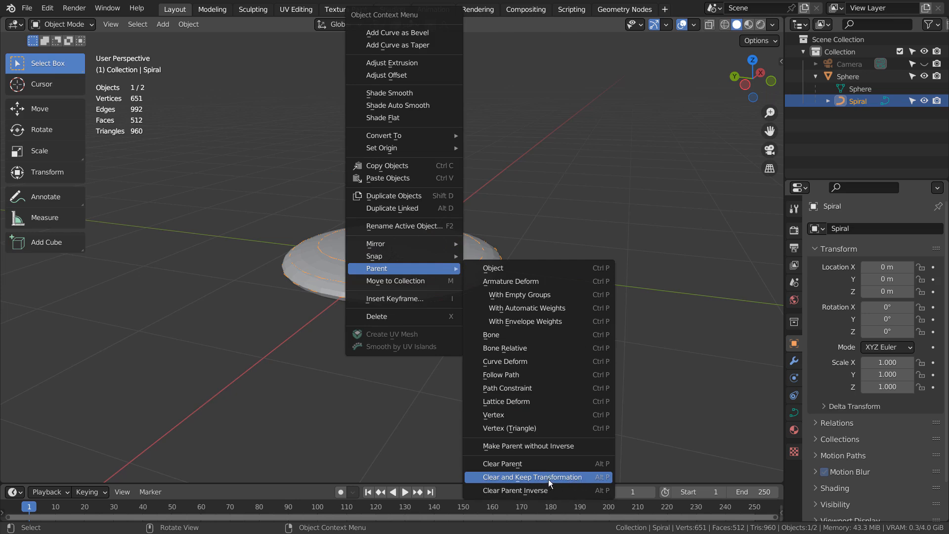
click(585, 477)
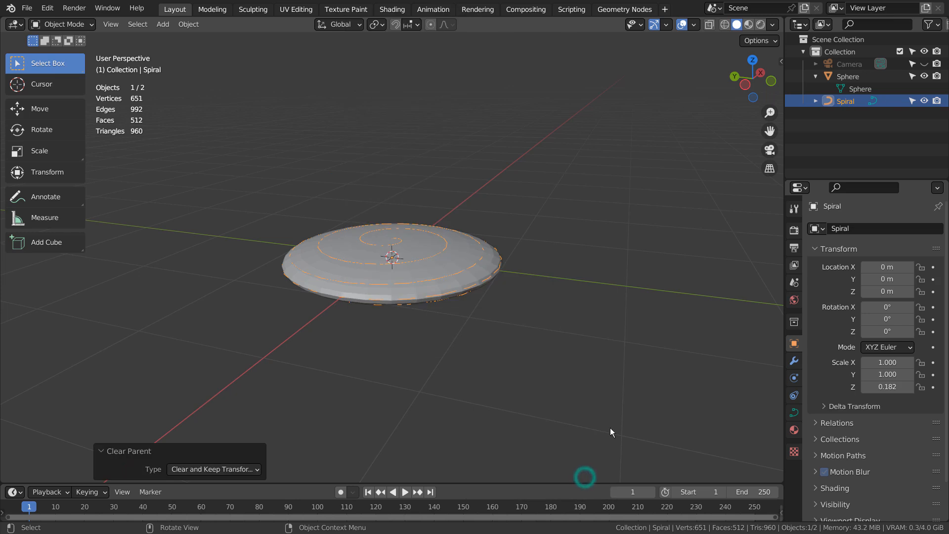
Step: Try moving the detached spiral up about 0.89 m along Z, and undo the move
click(853, 77)
click(853, 101)
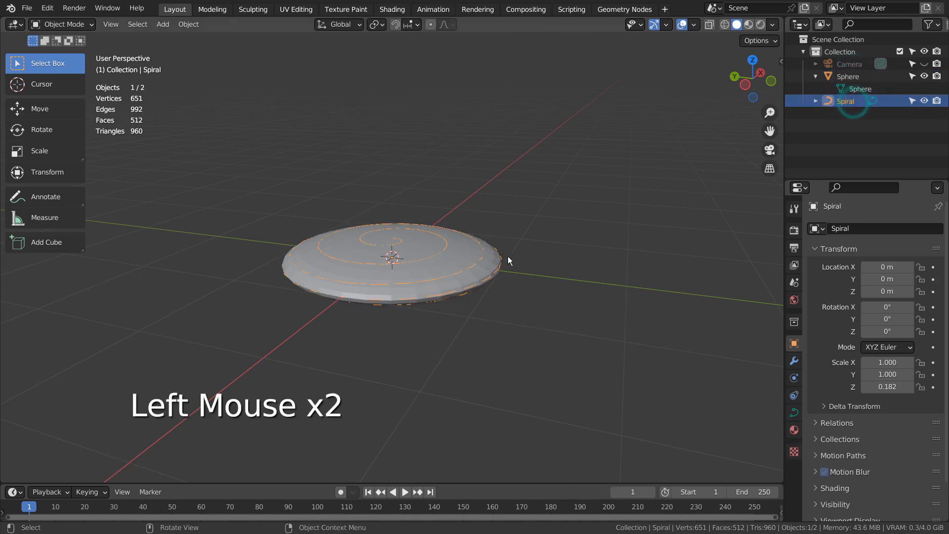
key(g)
click(537, 159)
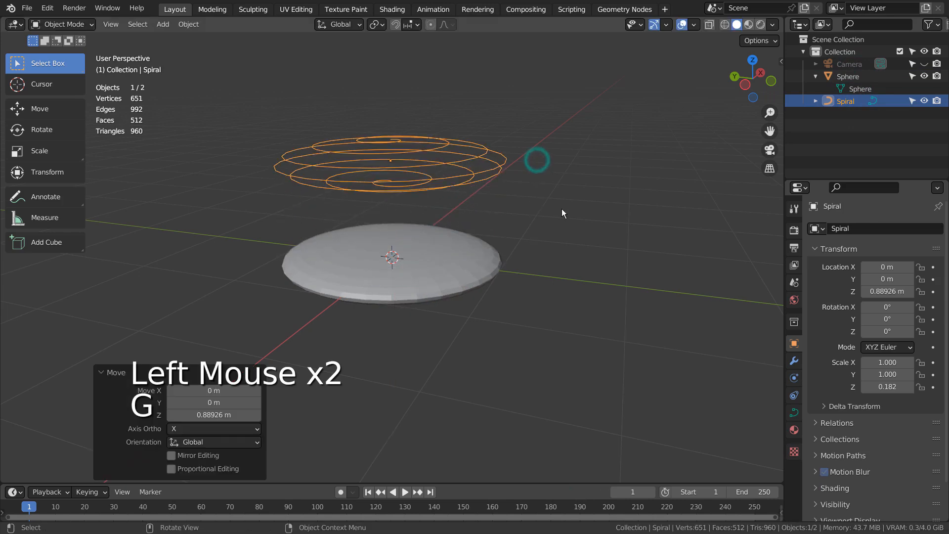
key(ctrl+z)
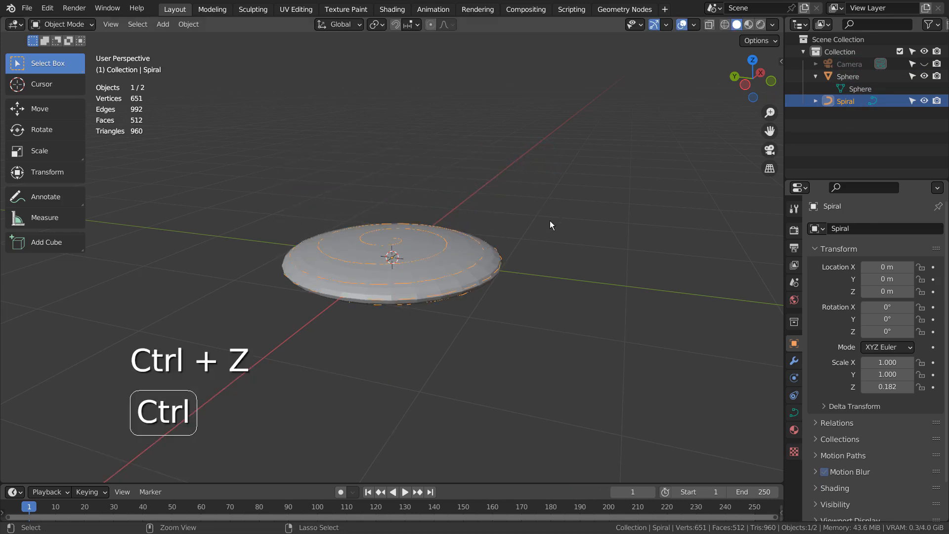
Step: Delete the flattened sphere and add a level 1 Subdivision modifier to the spiral
click(462, 254)
key(x)
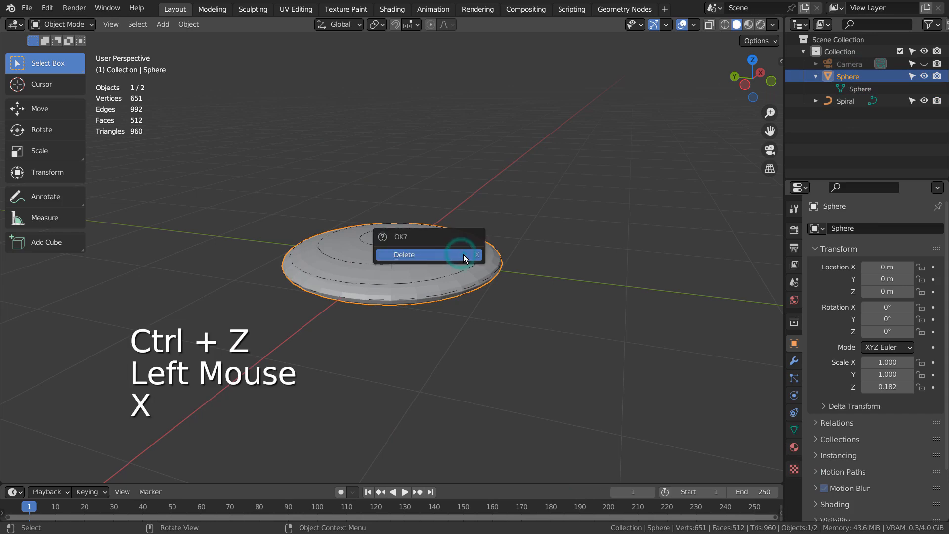
click(463, 255)
click(435, 254)
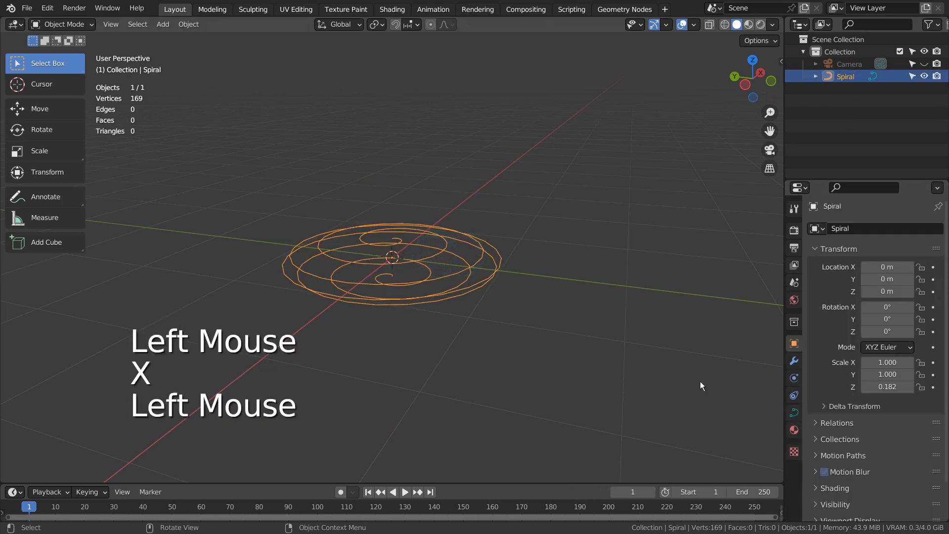
key(ctrl+1)
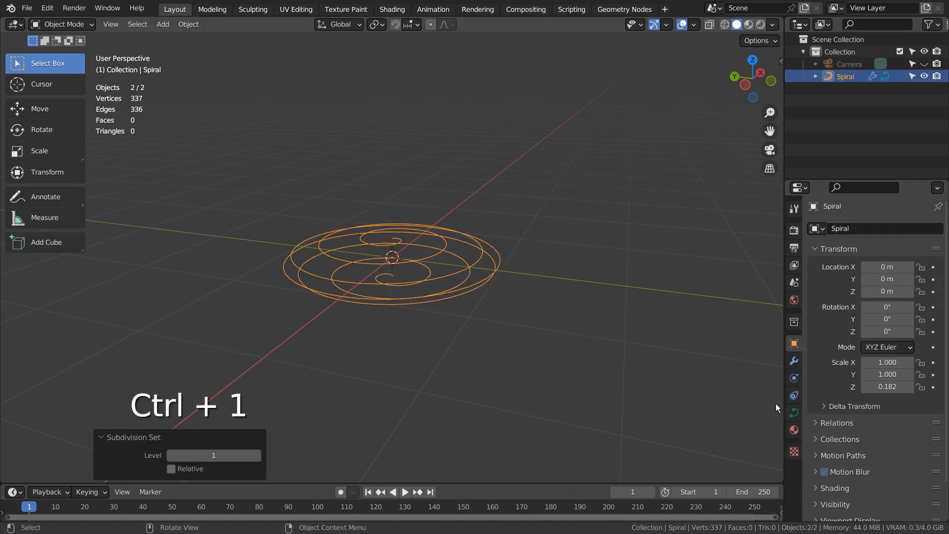
Step: Give the spiral curve a round bevel with a depth of 0.044 m
click(794, 413)
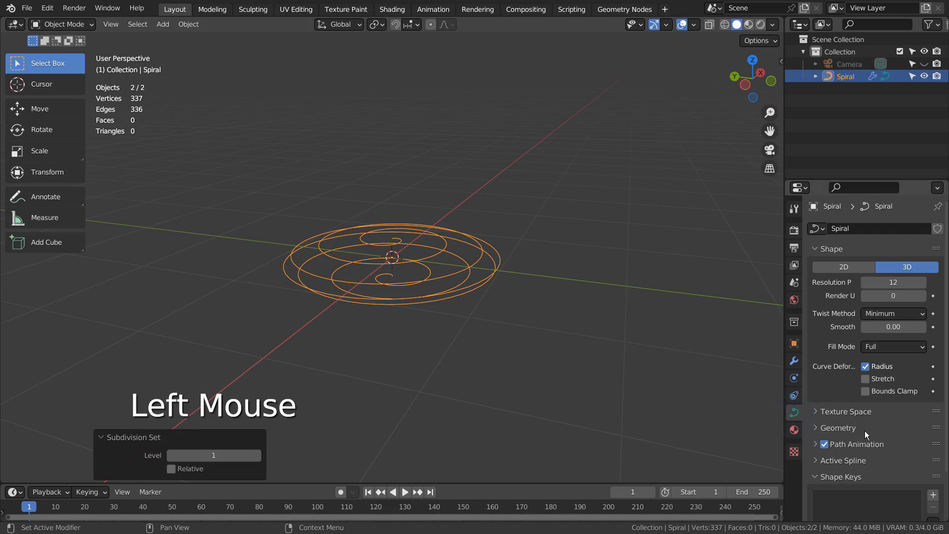
scroll(866, 434, down, 2)
click(818, 377)
scroll(815, 378, down, 2)
shift+click(894, 399)
shift+drag(894, 400, 904, 400)
mouse_move(890, 307)
shift+mouse_down()
mouse_move(899, 306)
mouse_move(890, 306)
shift+mouse_up()
scroll(437, 243, up, 4)
Step: Inspect the thickened spiral from several angles and in Edit Mode
middle_drag(439, 268, 456, 305)
scroll(456, 305, down, 3)
click(599, 328)
click(488, 289)
middle_click(585, 317)
middle_drag(585, 318, 535, 334)
key(Tab)
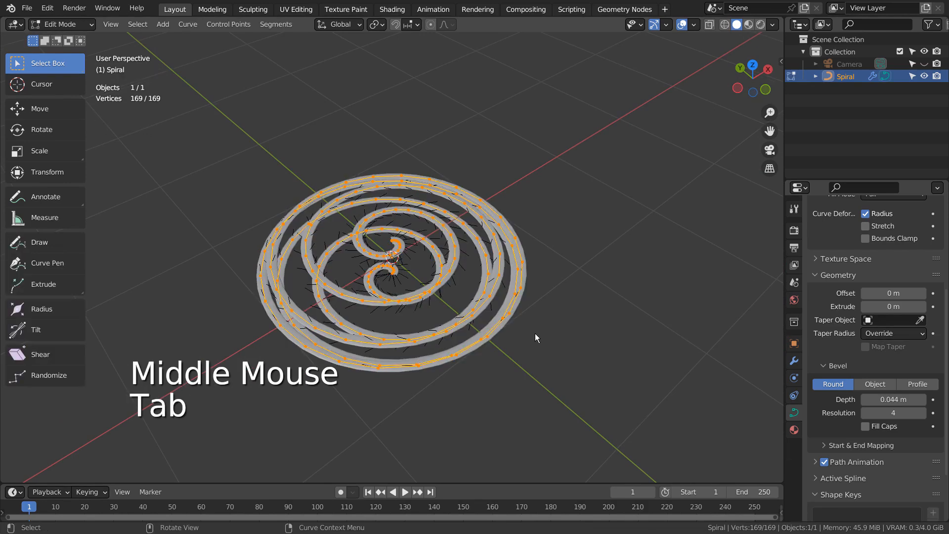
key(Tab)
Step: Add a Simple Deform modifier to the spiral, twisting it 333° around the X axis
click(794, 360)
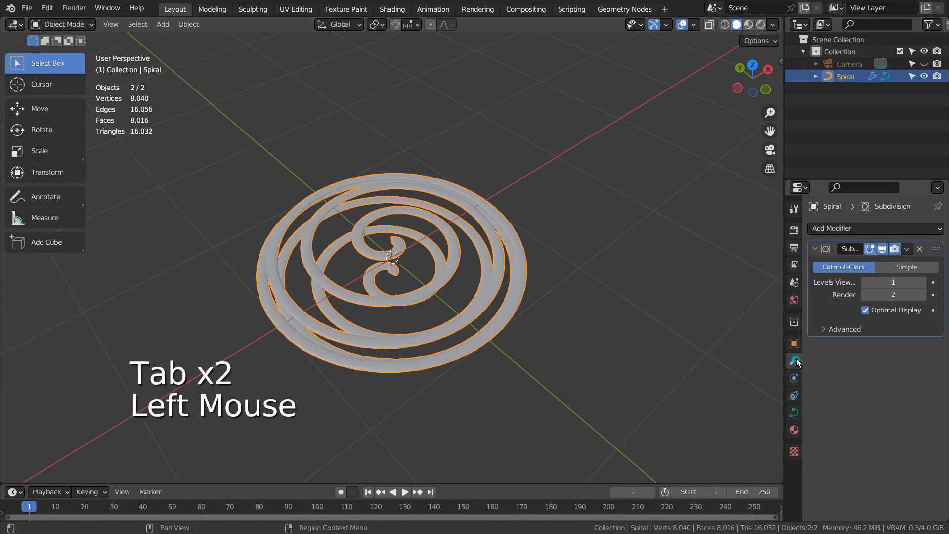
click(893, 227)
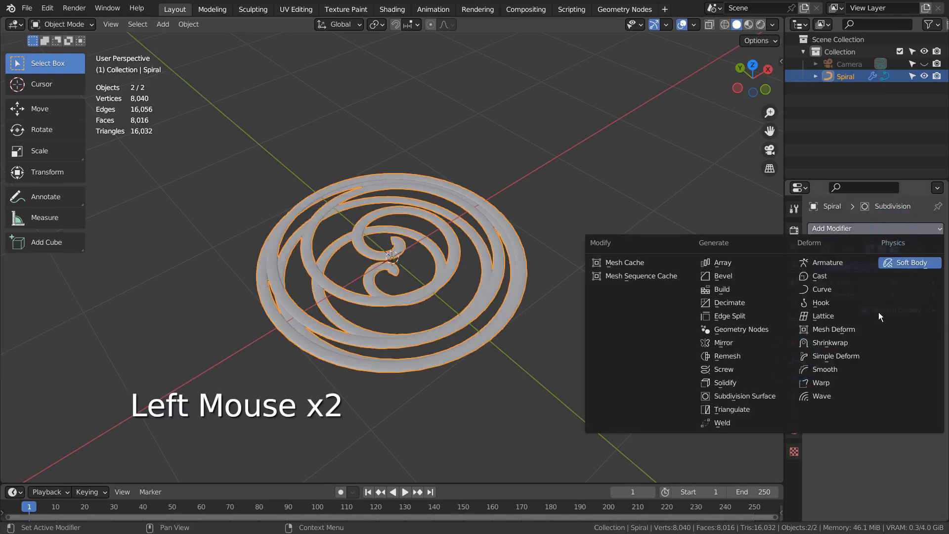
click(859, 356)
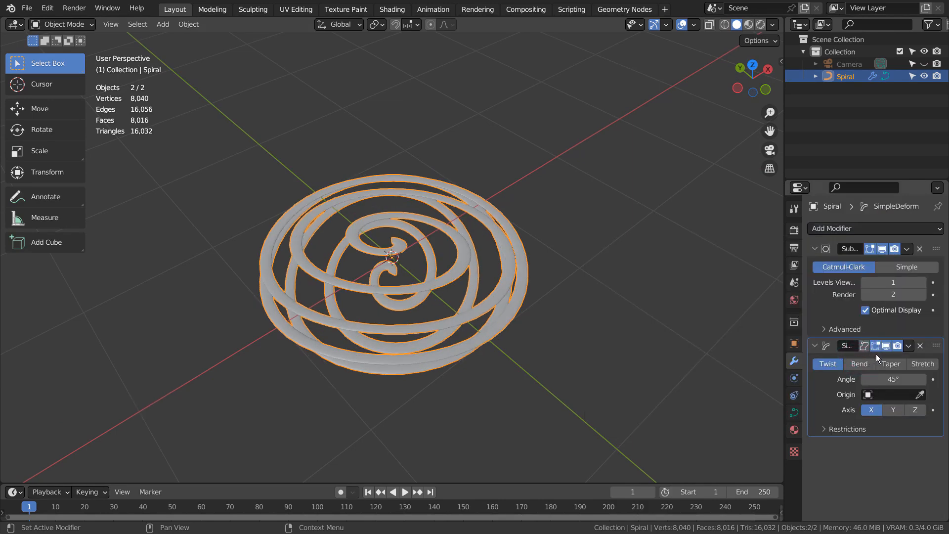
drag(882, 376, 887, 377)
text(3)
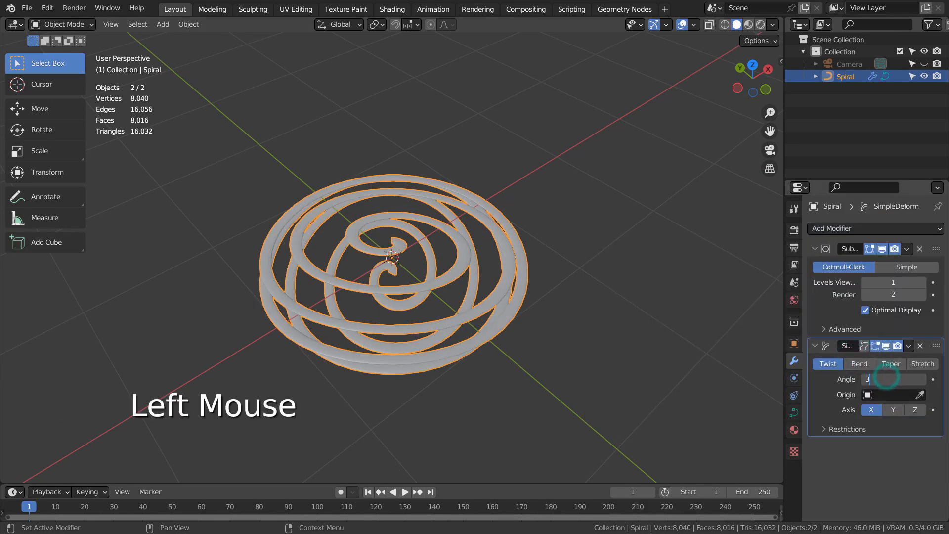
text(33)
key(Return)
mouse_move(608, 327)
middle_down()
mouse_move(601, 309)
mouse_move(636, 257)
mouse_move(599, 325)
middle_up()
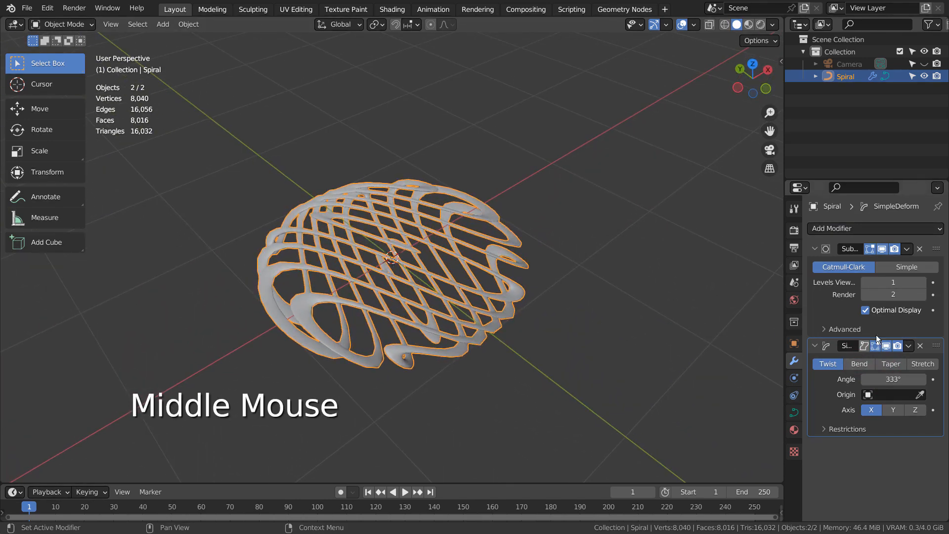
Step: Add a second Simple Deform modifier that twists the spiral 555° around the Z axis
click(896, 230)
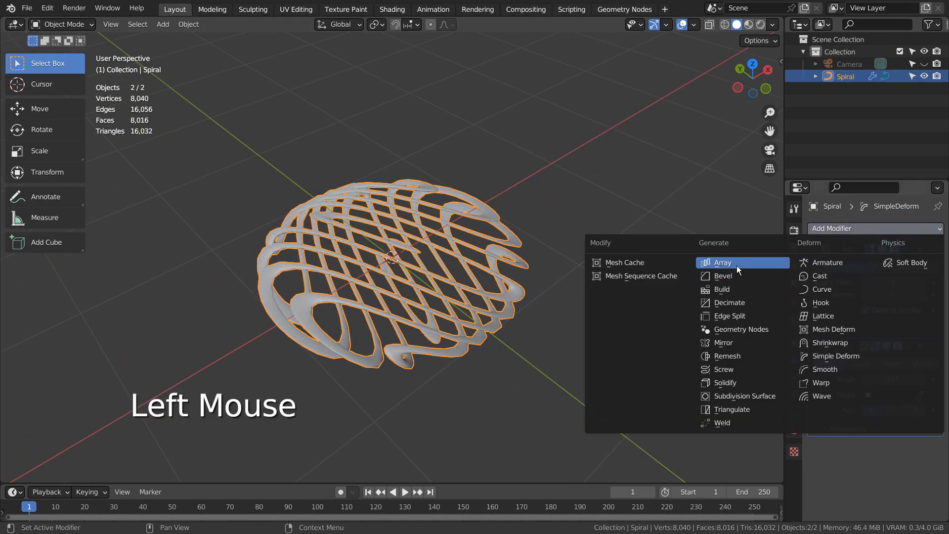
click(835, 356)
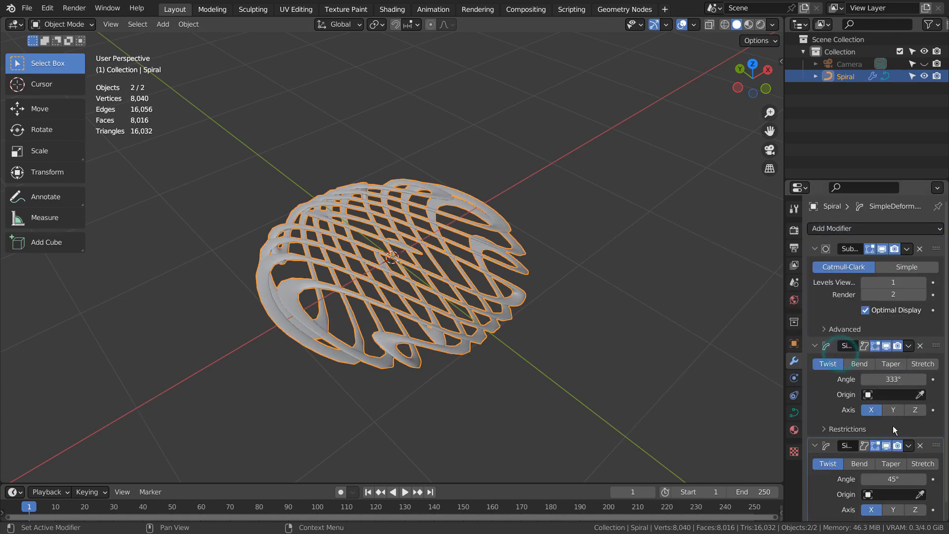
scroll(884, 453, down, 2)
click(916, 493)
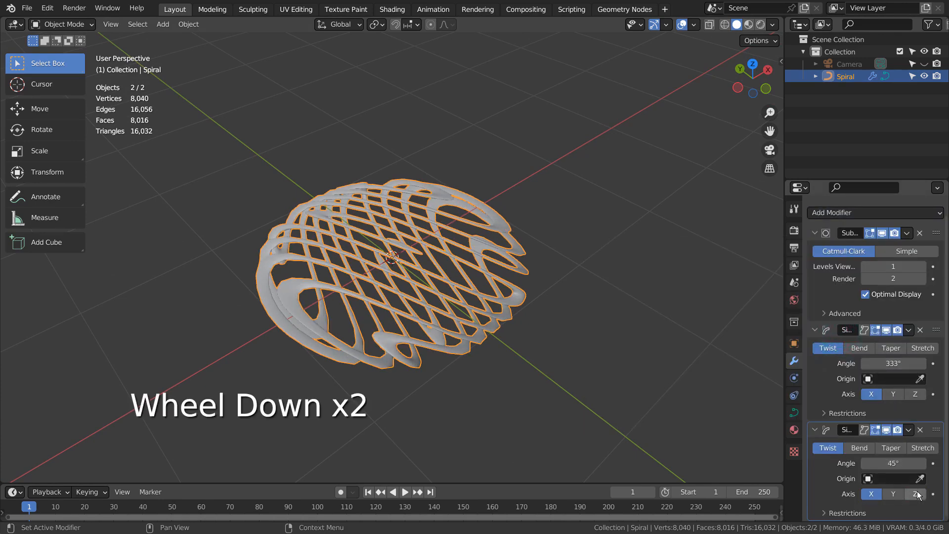
click(900, 462)
text(555)
key(Return)
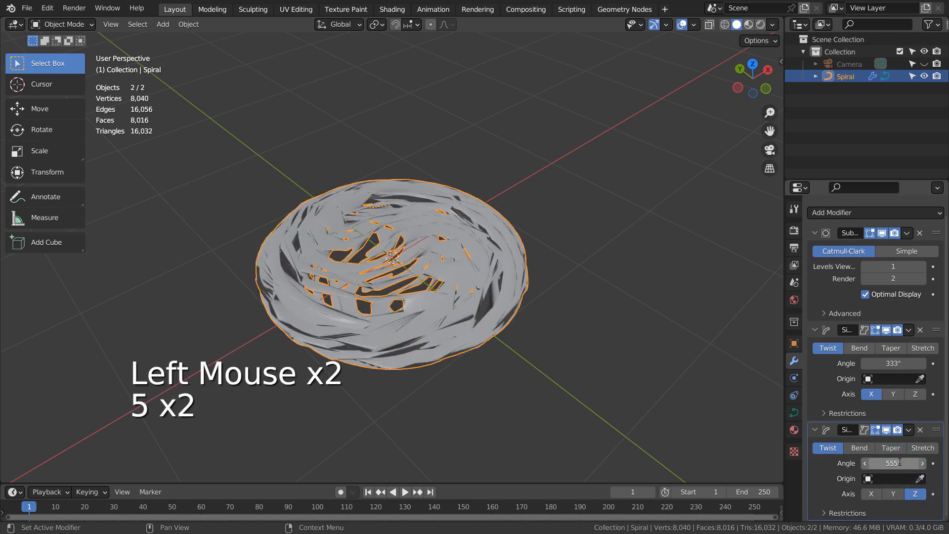
Step: Change the second Simple Deform modifier on the spiral to Bend and set its angle to 45°
click(899, 462)
text(111)
middle_drag(452, 316, 524, 322)
click(854, 443)
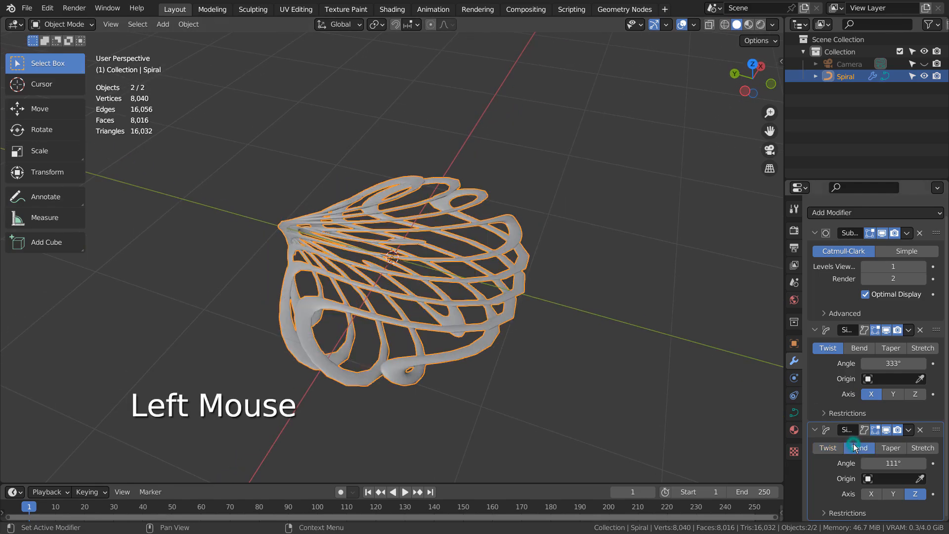
middle_drag(691, 389, 368, 333)
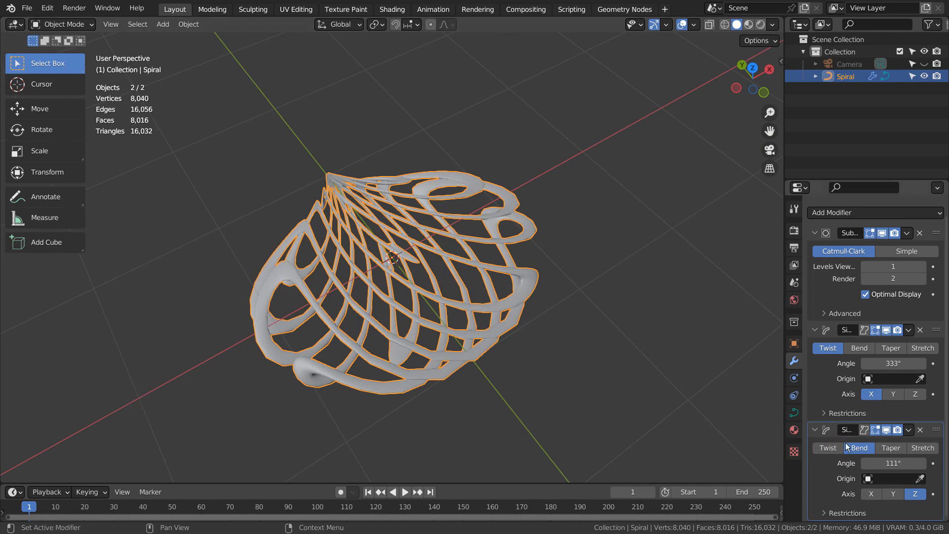
drag(889, 463, 863, 463)
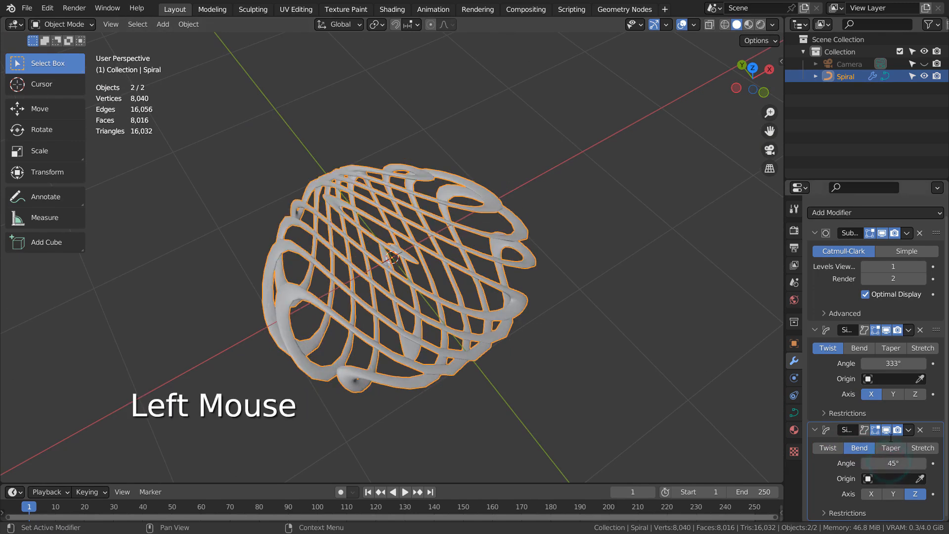
Step: Try the other deform modes on the second Simple Deform modifier and settle on Stretch
click(915, 447)
click(889, 449)
click(872, 448)
click(915, 447)
middle_drag(509, 337, 423, 267)
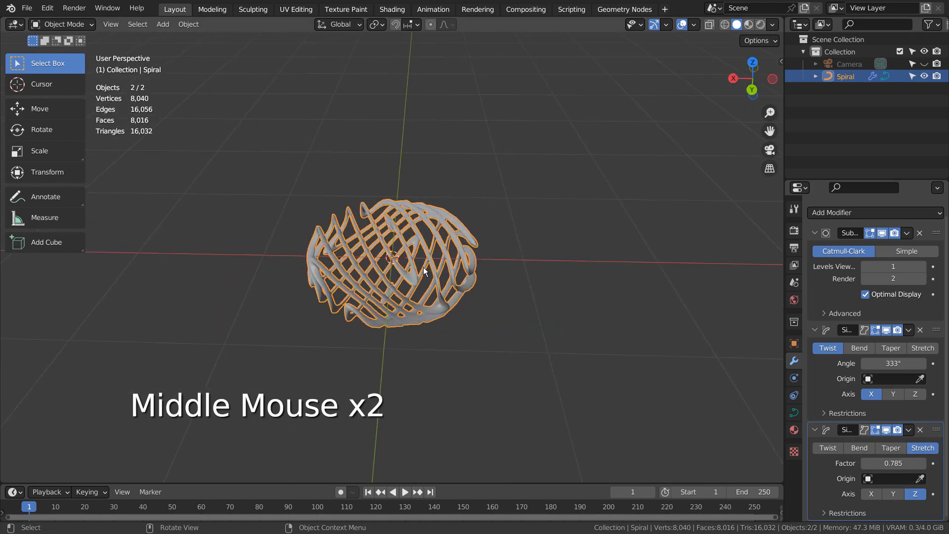
Step: Raise the spiral about 0.27 m along the global Z axis from the front view
key(KP_1)
key(g)
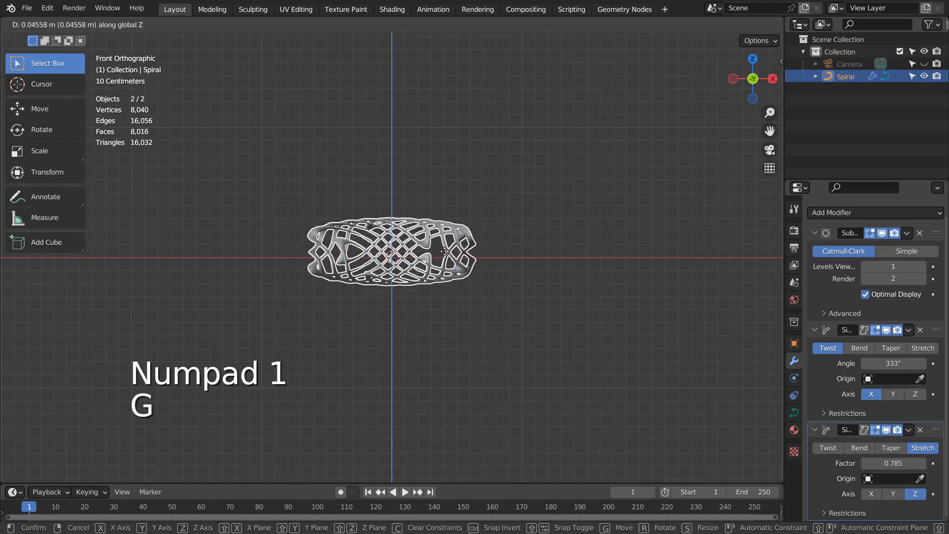
click(452, 227)
Step: Add a ground plane beneath the spiral and scale it up about 5.54 times
middle_drag(608, 169, 663, 208)
key(shift+a)
mouse_move(531, 167)
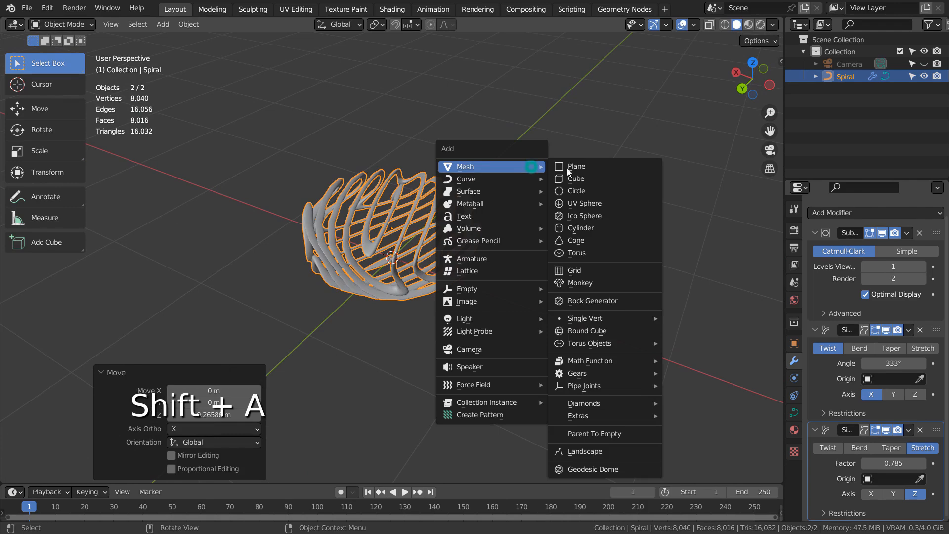
click(573, 166)
key(s)
click(407, 121)
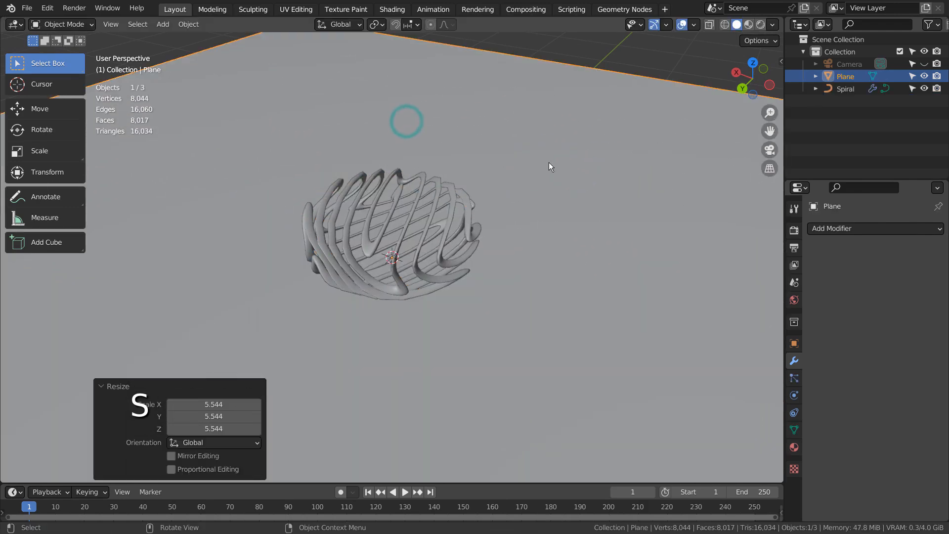
Step: Align the camera to the current view and fly it closer so the spiral fills the frame
key(ctrl+alt+KP_0)
key(shift+grave)
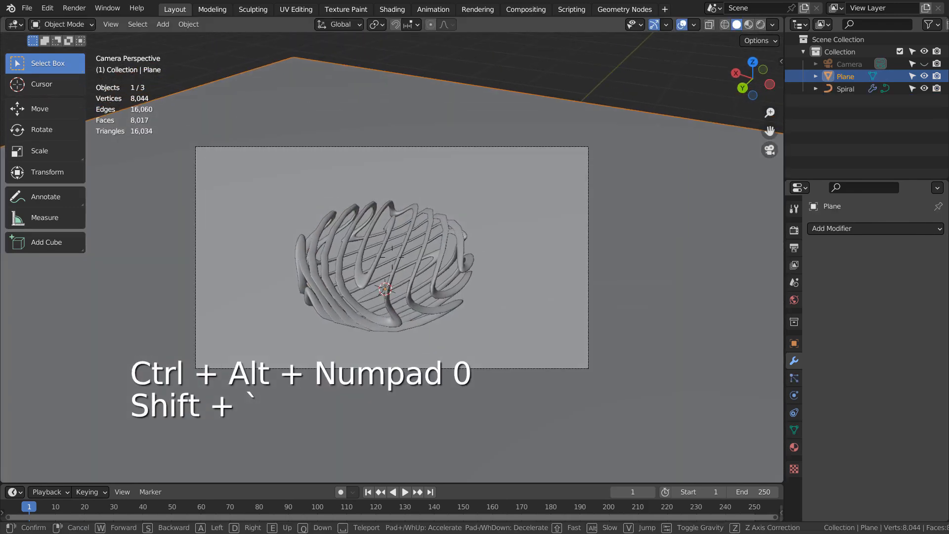
click(547, 154)
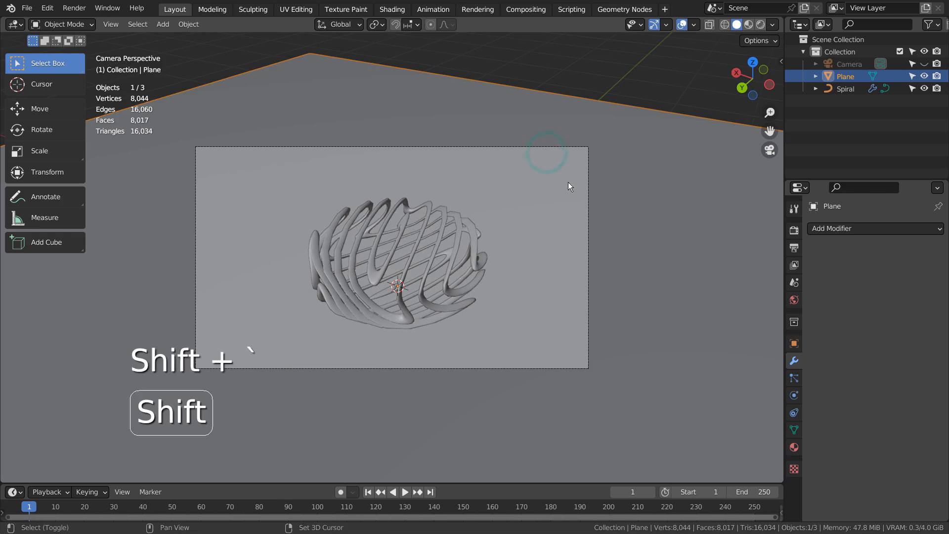
key(shift+grave)
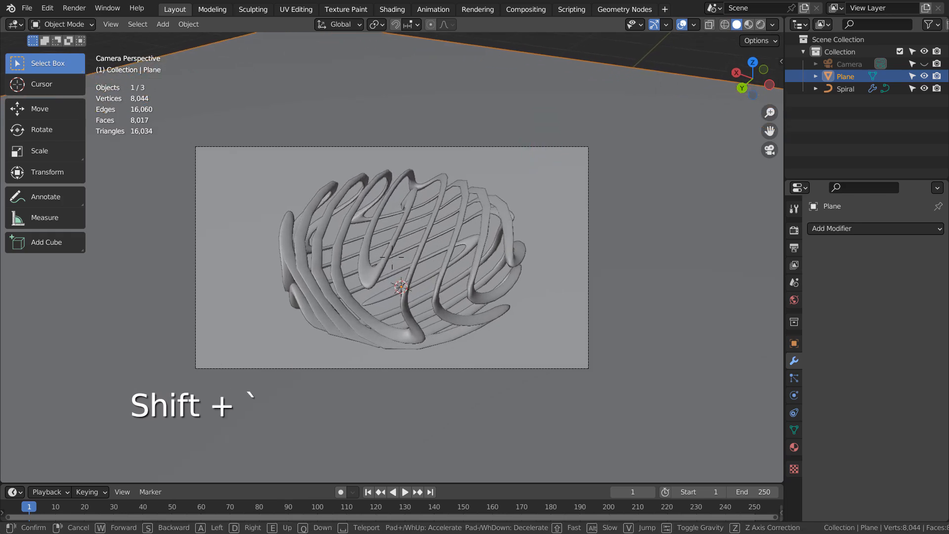
click(566, 184)
Step: Set the spiral's viewport subdivision level to 3 and give the spiral a new material
click(503, 216)
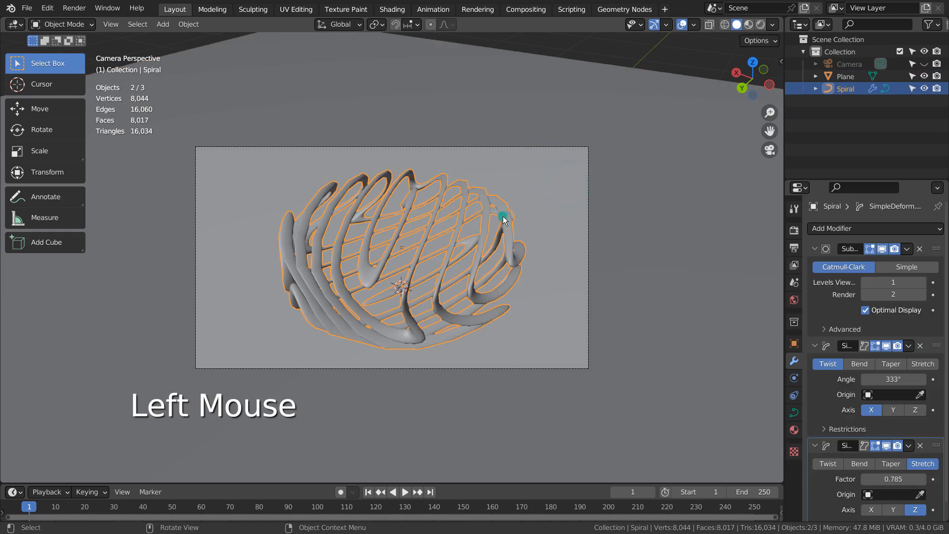
key(ctrl+3)
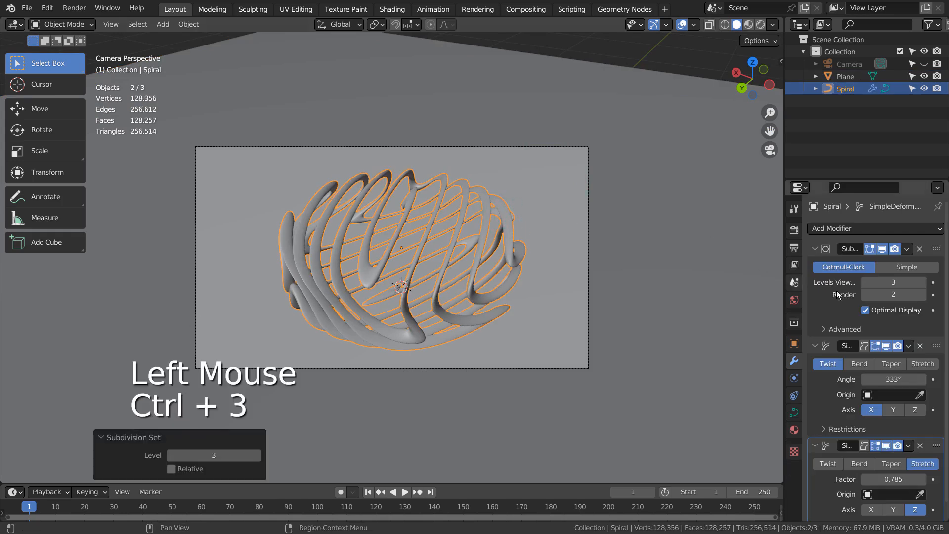
click(794, 429)
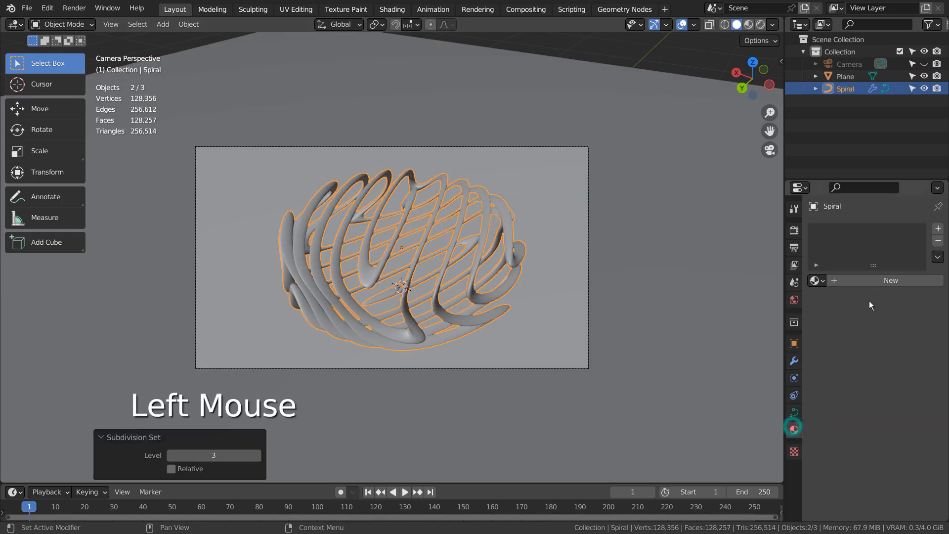
click(875, 281)
Step: Give the spiral's Principled BSDF material a blue base color and a transmission of 0.936
click(904, 387)
click(893, 228)
scroll(825, 449, down, 1)
scroll(825, 448, down, 3)
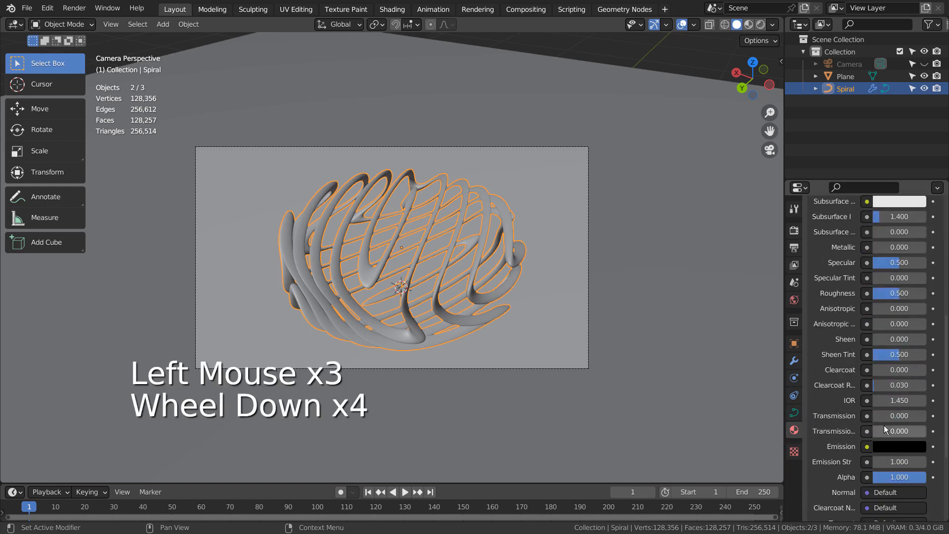
drag(883, 416, 888, 415)
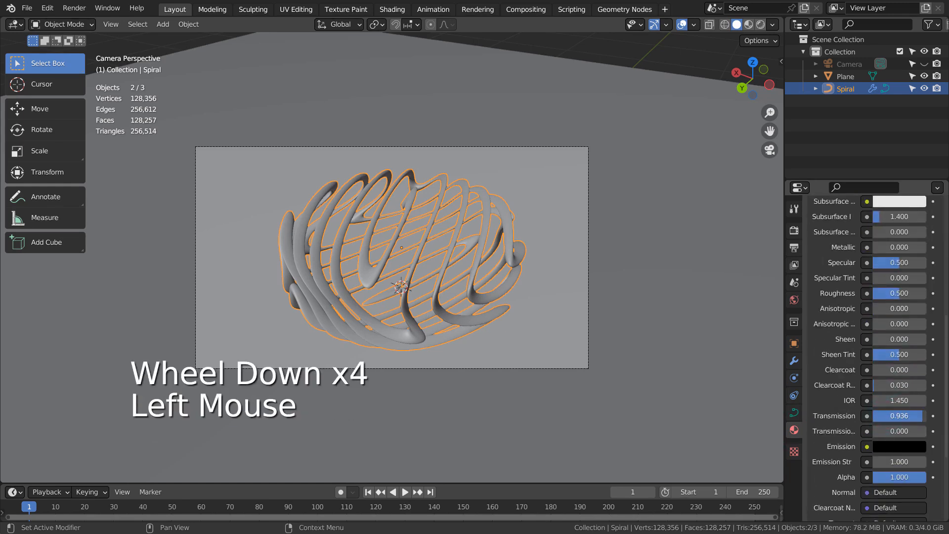
Step: Show the scene in rendered shading and change the spiral material's surface shader to Glass BSDF
click(749, 26)
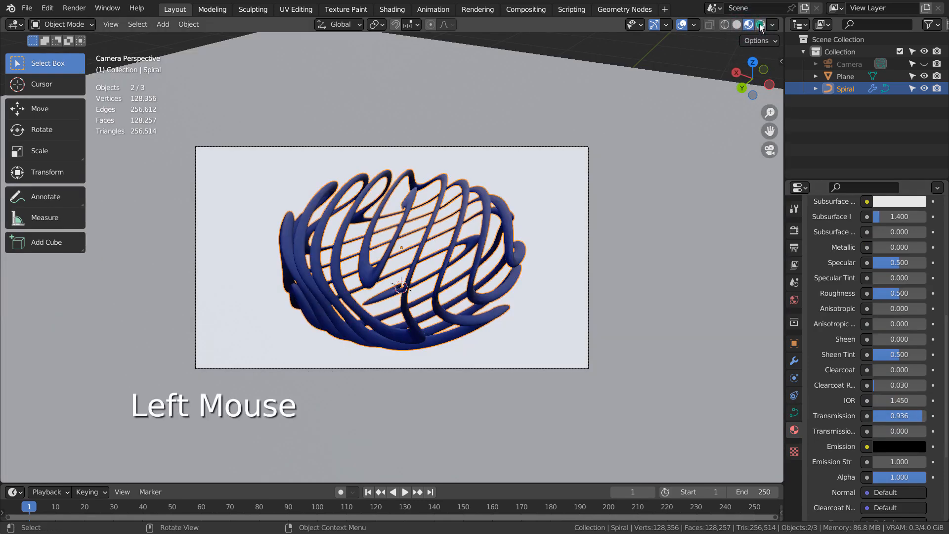
click(760, 25)
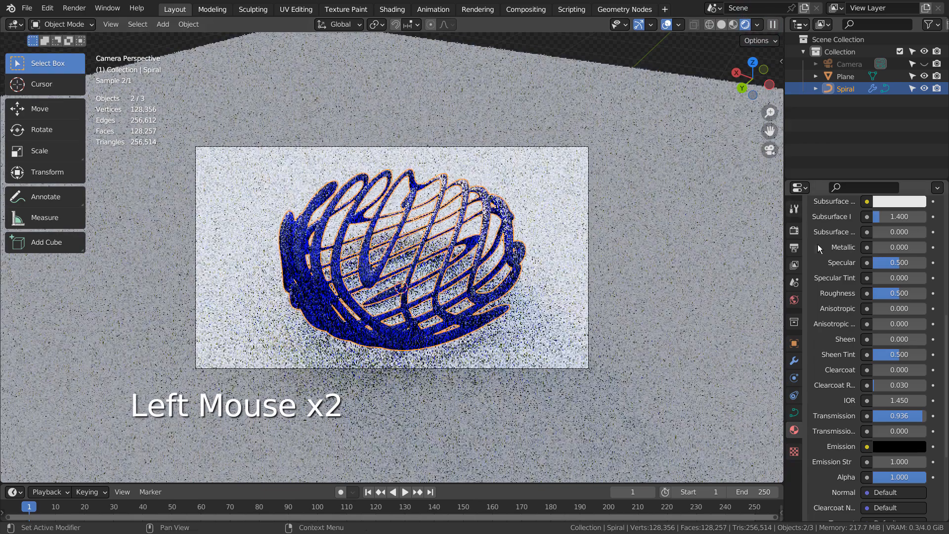
scroll(835, 294, up, 2)
scroll(840, 296, up, 2)
click(865, 332)
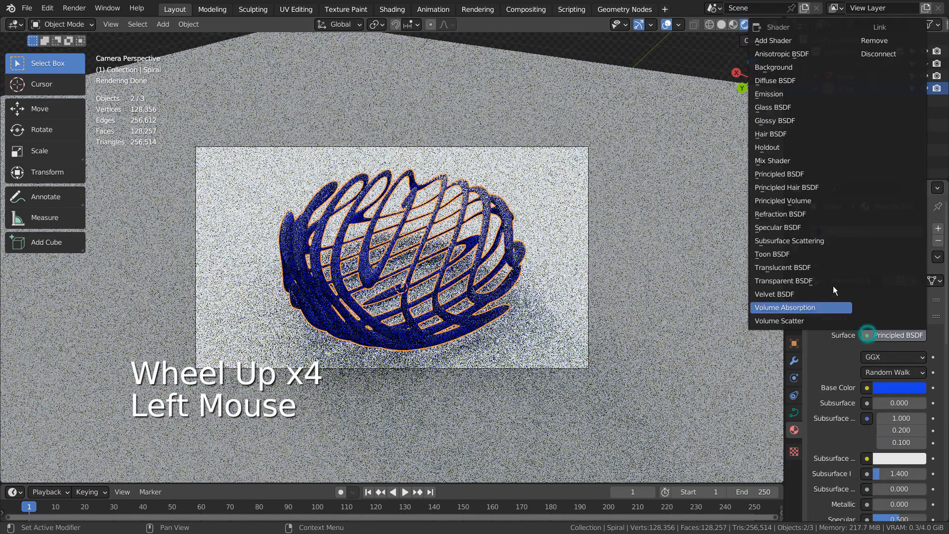
click(835, 121)
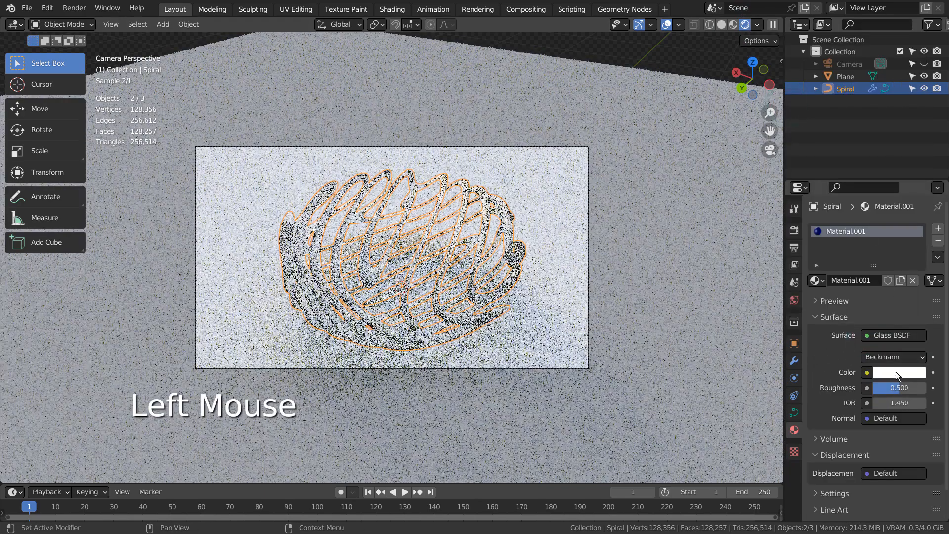
Step: Color the spiral's glass material light blue and lower its roughness to 0.078
click(899, 374)
click(882, 213)
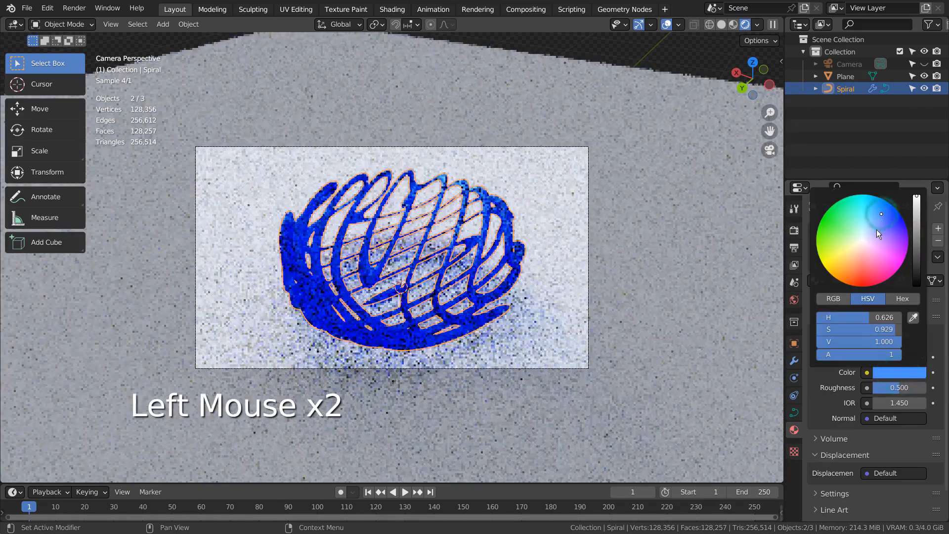
click(877, 231)
click(870, 225)
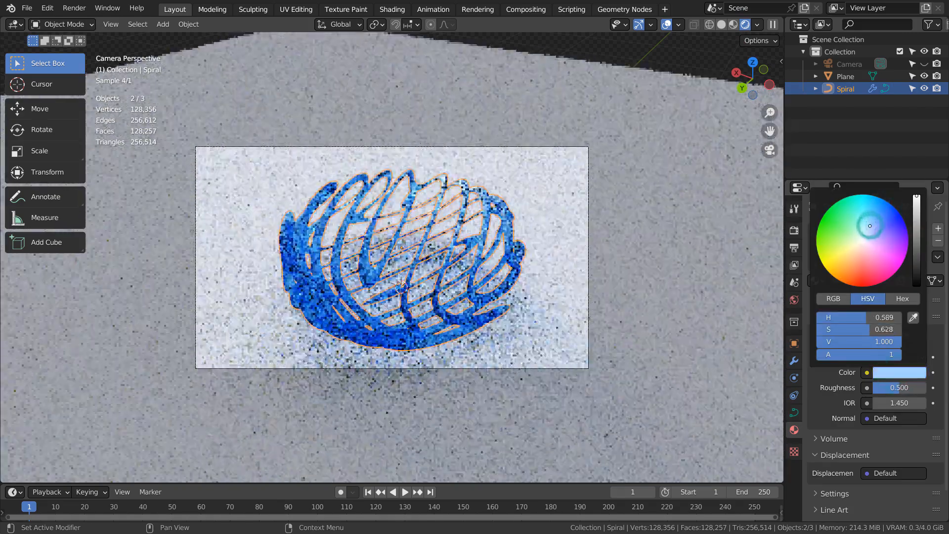
click(872, 219)
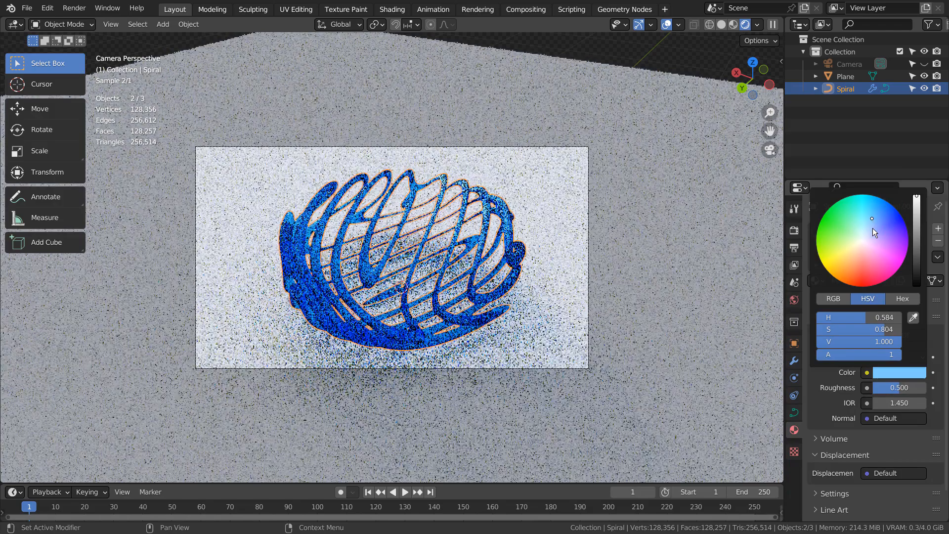
click(870, 221)
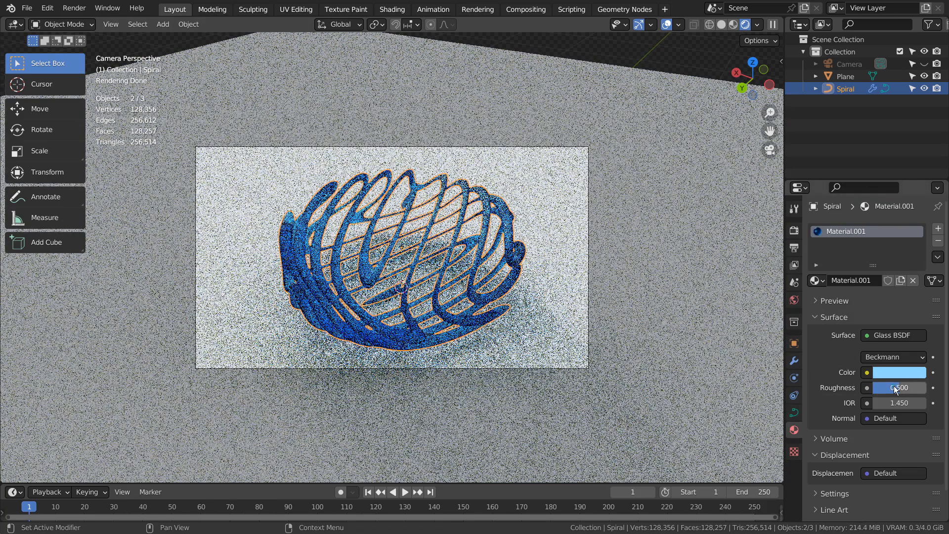
drag(895, 390, 878, 390)
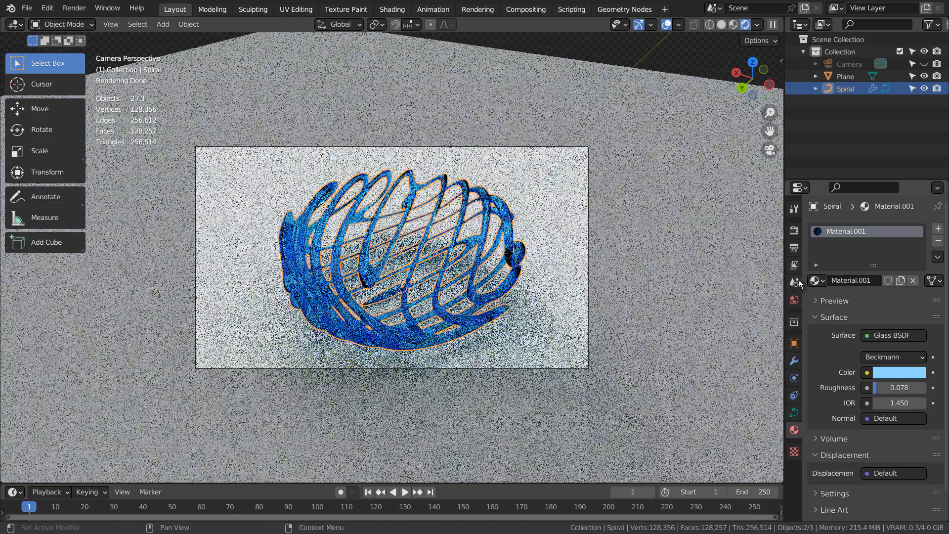
Step: Replace the world background's forest.exr color input with a Sky Texture
click(794, 300)
click(867, 306)
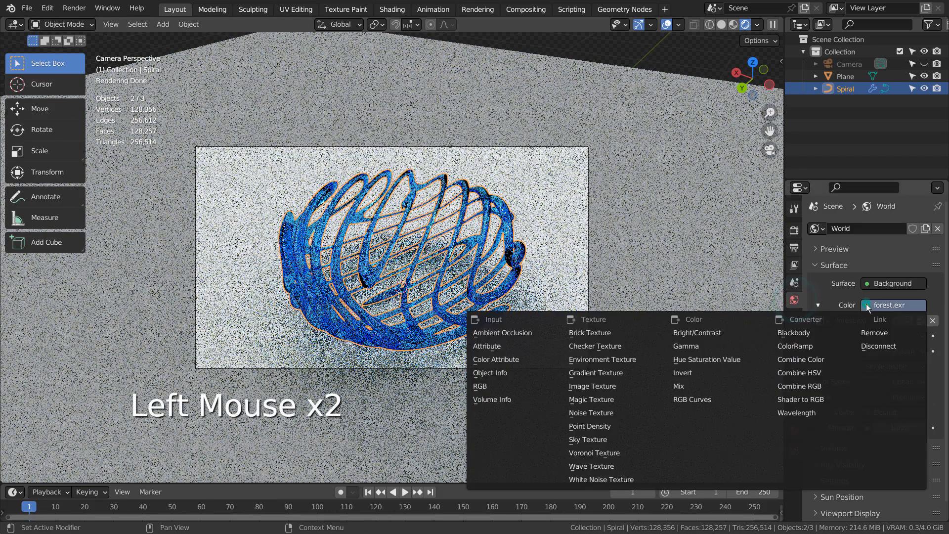
click(867, 305)
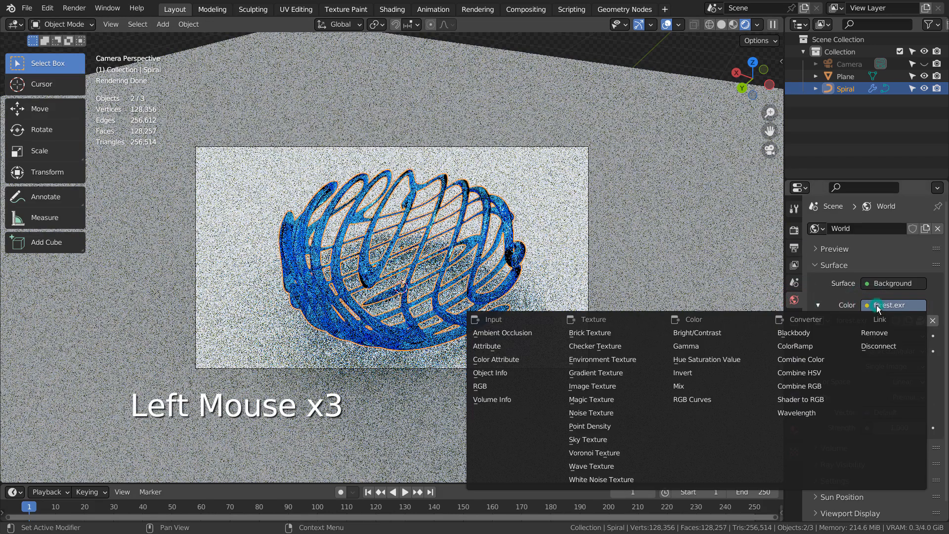
click(604, 440)
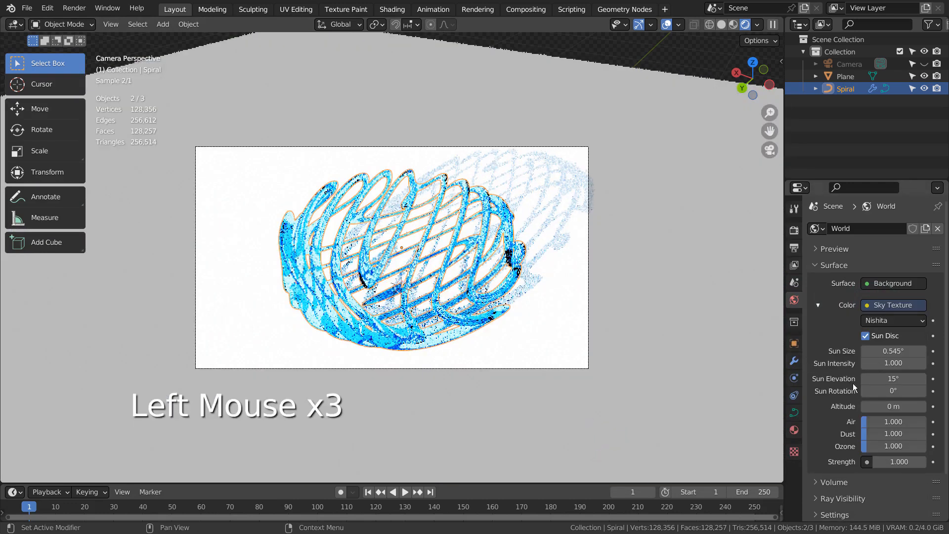
Step: Set the Sky Texture's sun intensity to 0.1 and the world background strength to 0.5
click(895, 364)
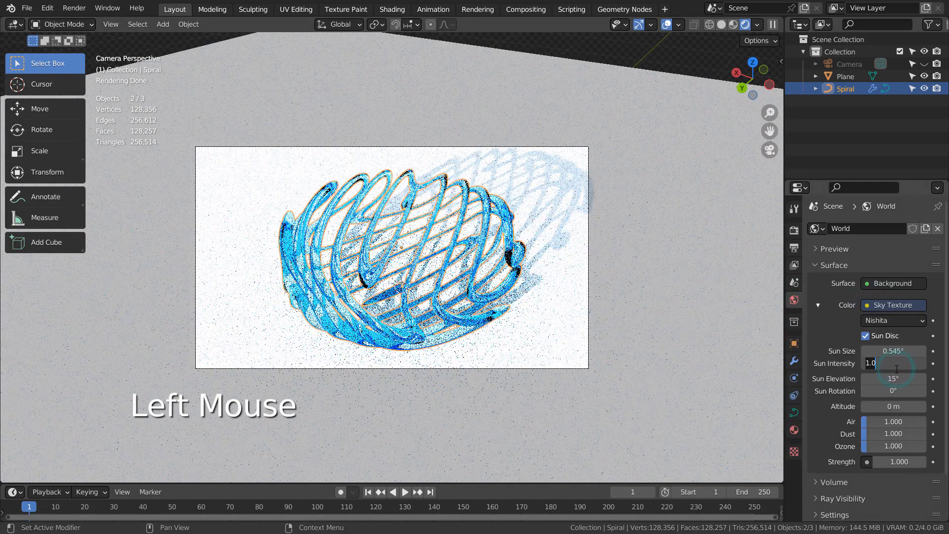
text(.1)
key(Return)
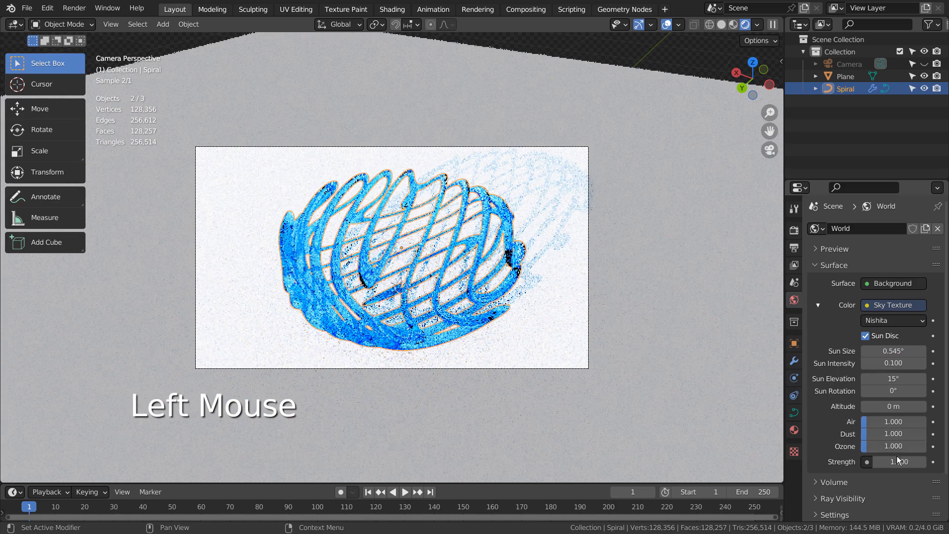
click(897, 461)
key(Return)
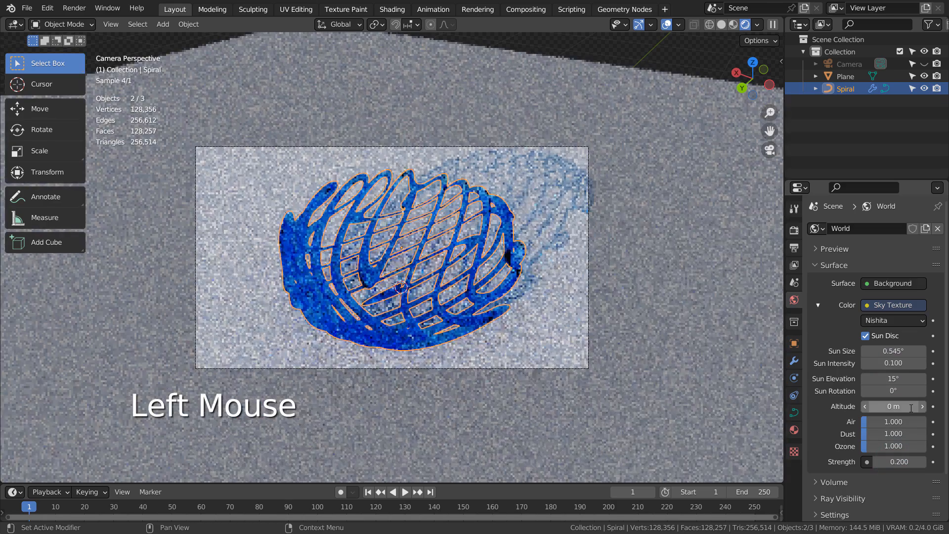
click(902, 461)
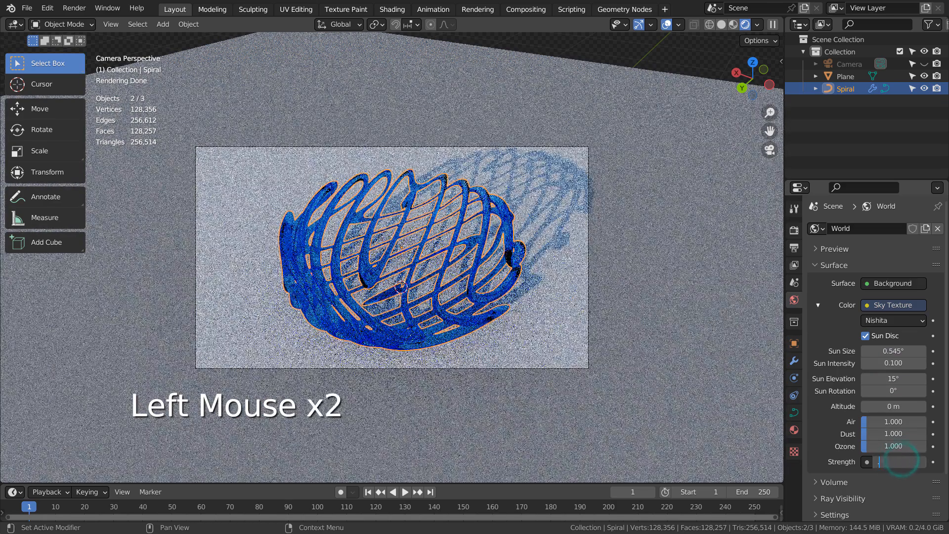
text(.5)
key(Return)
Step: Add a new material to the ground plane and give it a pale blue base color
click(655, 292)
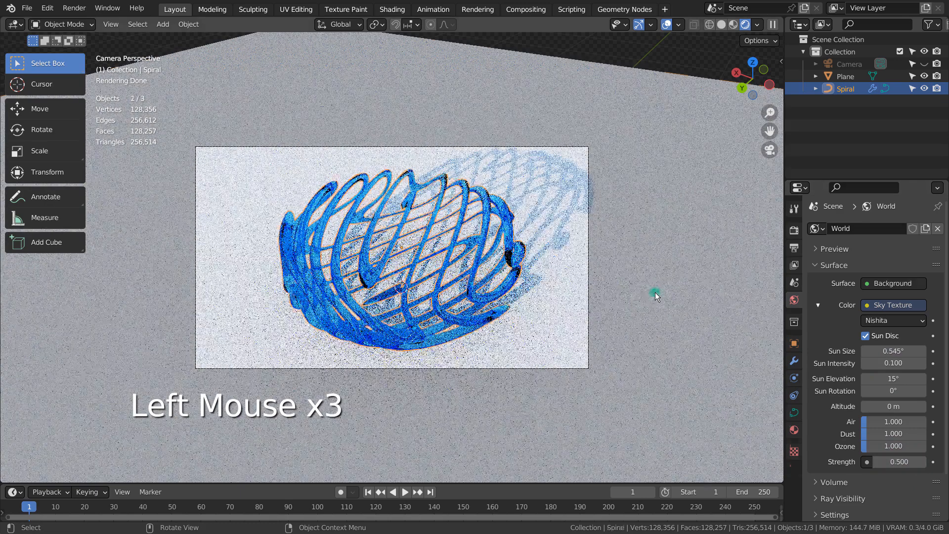
click(640, 258)
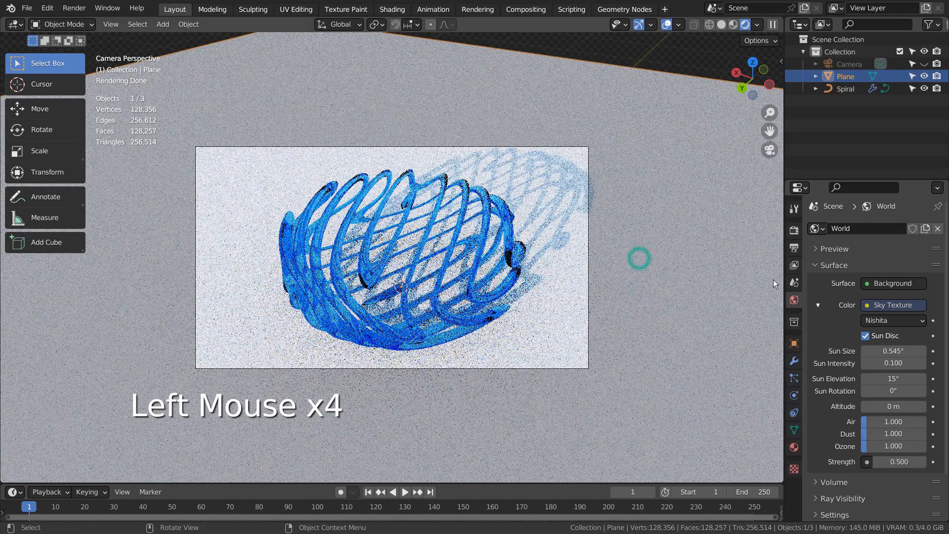
click(795, 446)
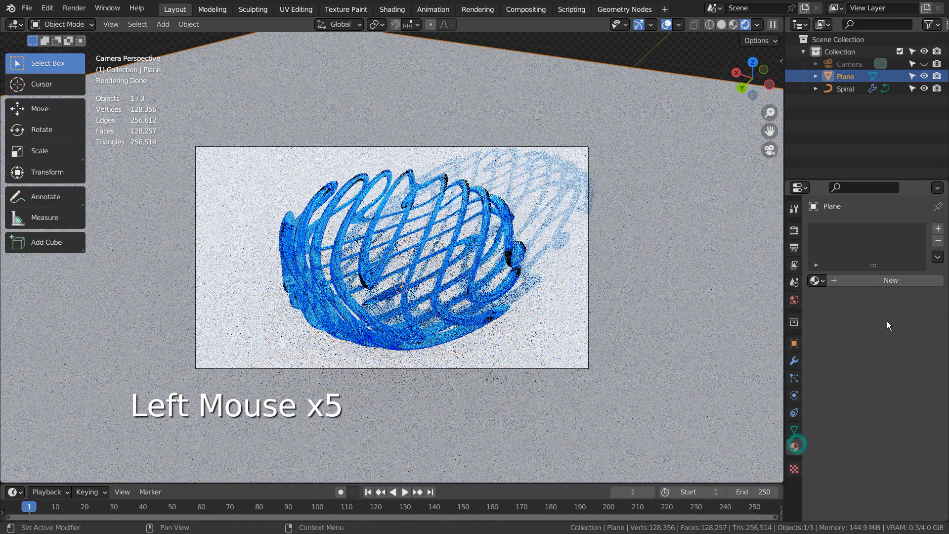
click(892, 283)
click(894, 385)
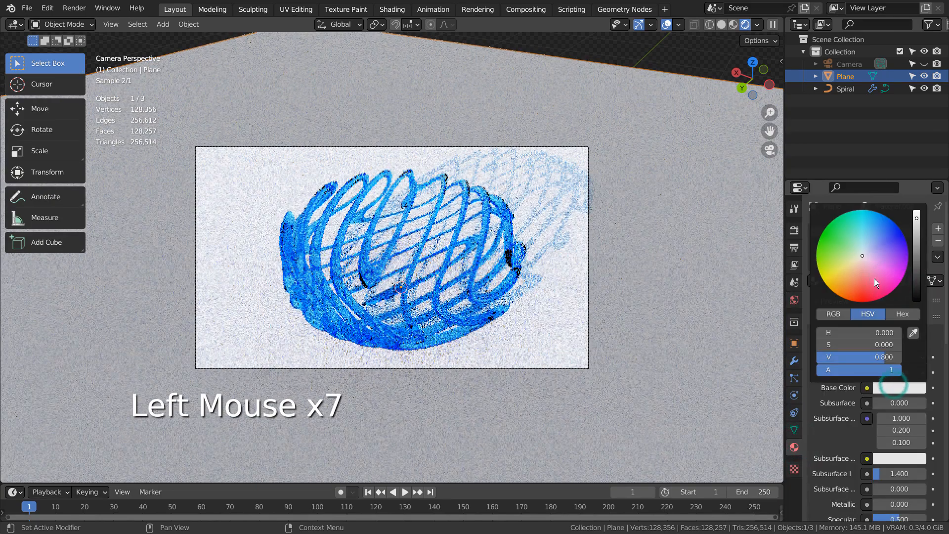
click(852, 275)
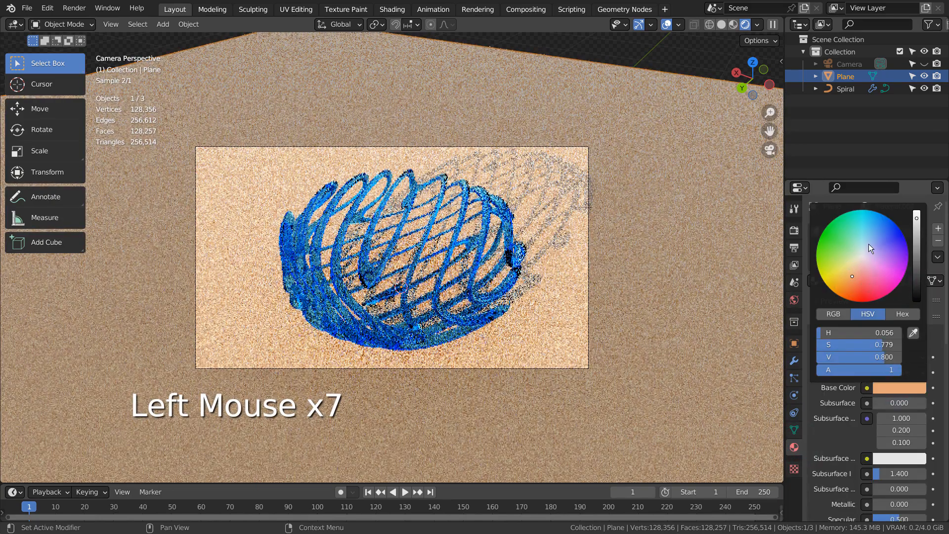
click(868, 244)
click(867, 251)
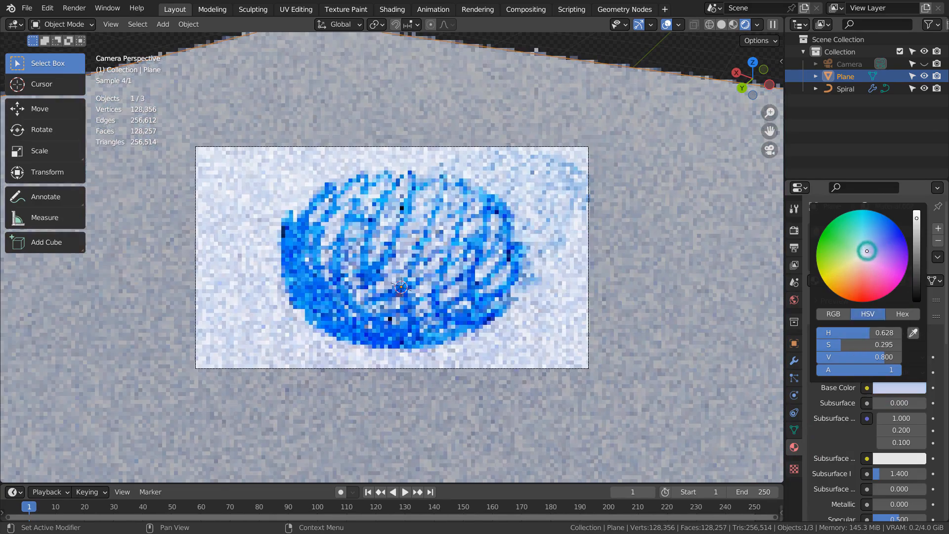
Step: Set the plane material's metallic value to 0.917 and its roughness to 0.188
scroll(873, 444, down, 2)
drag(874, 428, 922, 429)
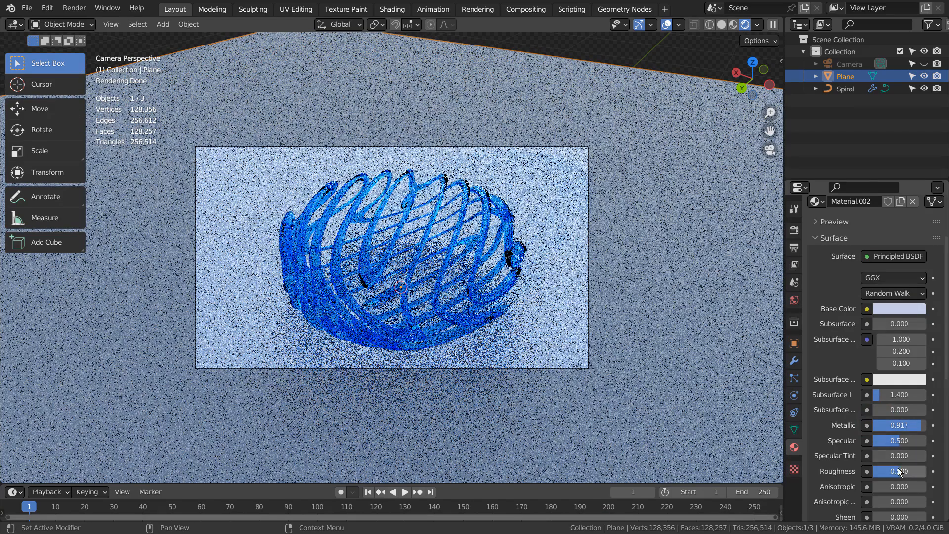
drag(898, 471, 882, 471)
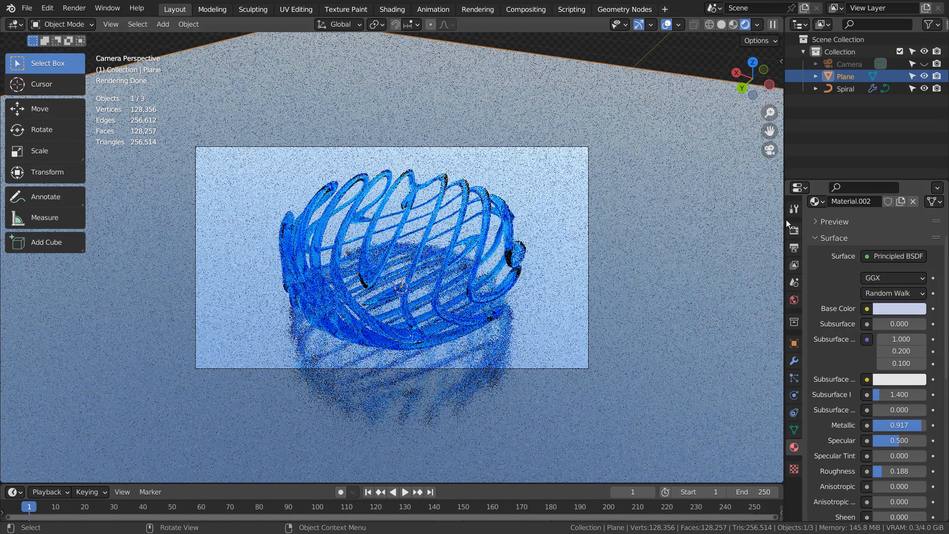
Step: Return the viewport to solid shading and render the final image from the camera view
click(721, 25)
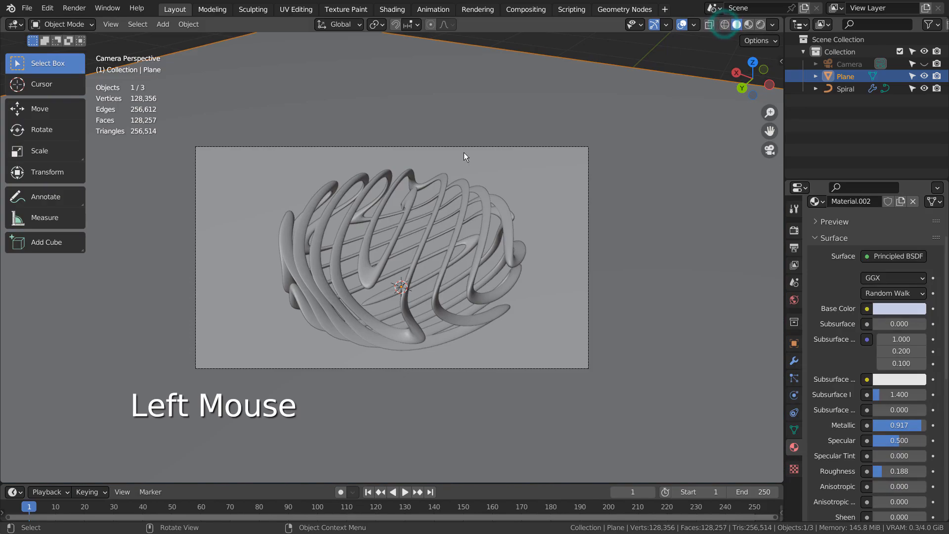
key(F12)
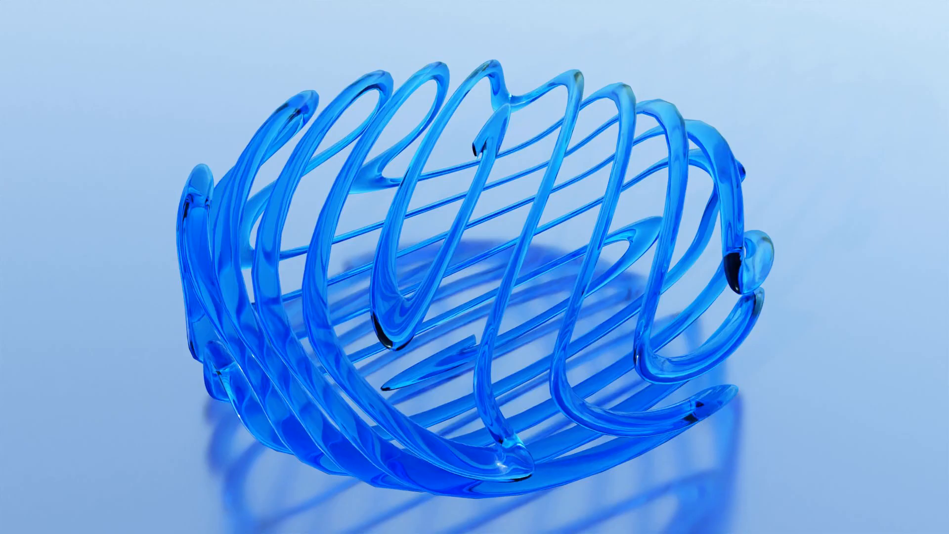